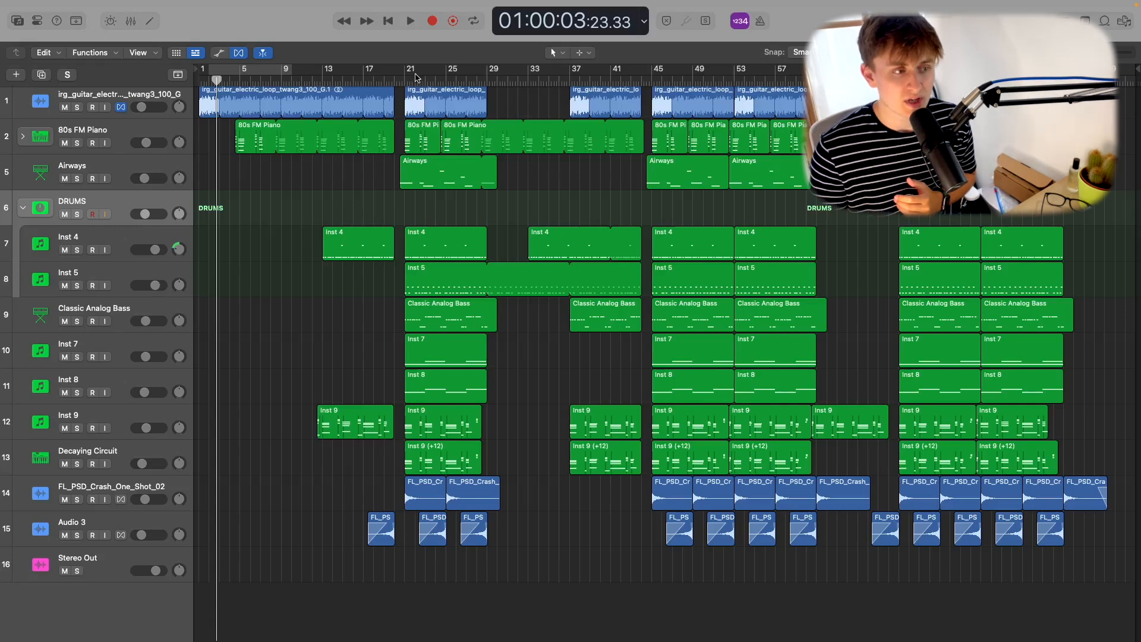
Play the full arrangement from bar 20 through the section starting at bar 21, and stop playback
click(396, 82)
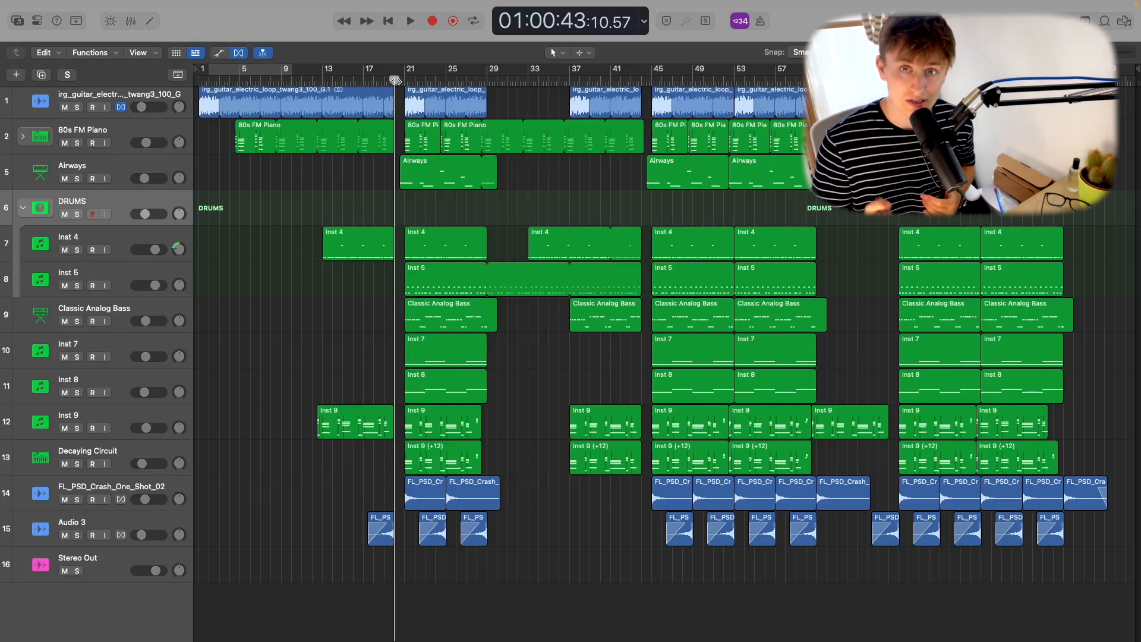
key(space)
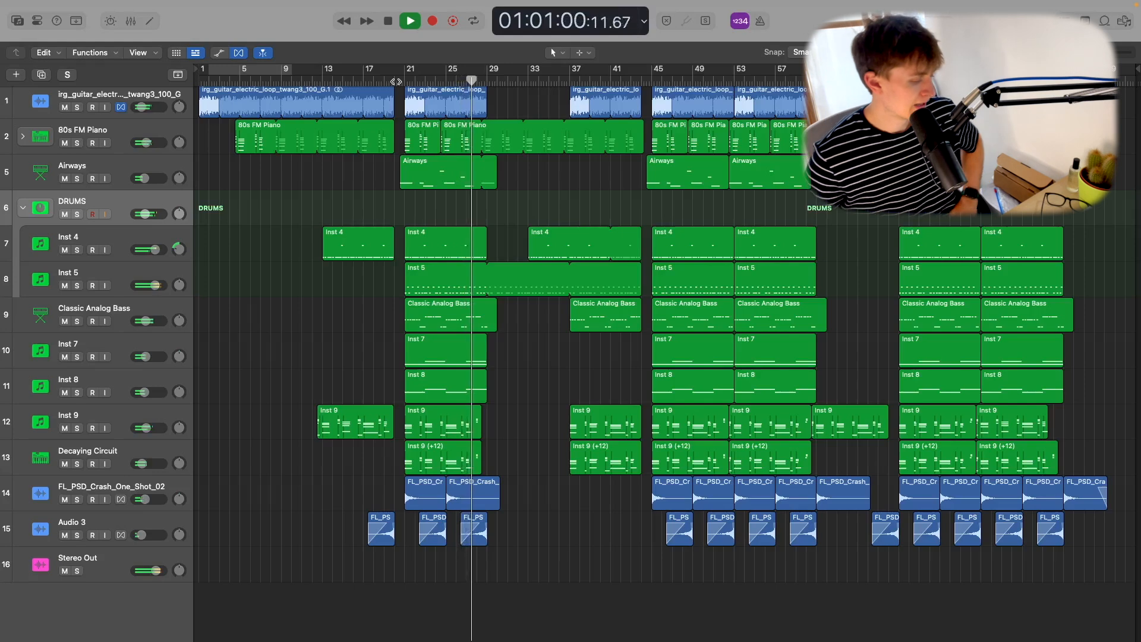
key(space)
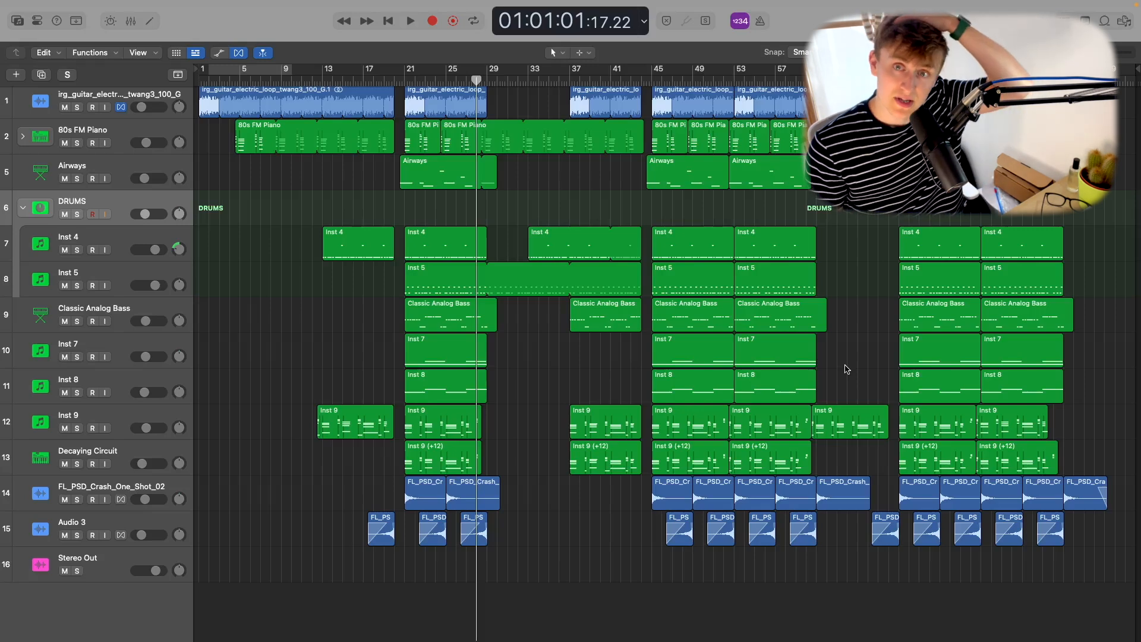
Solo the electric guitar loop track and play it back with bars 21 to 29 set as the cycle range
scroll(589, 275, up, 2)
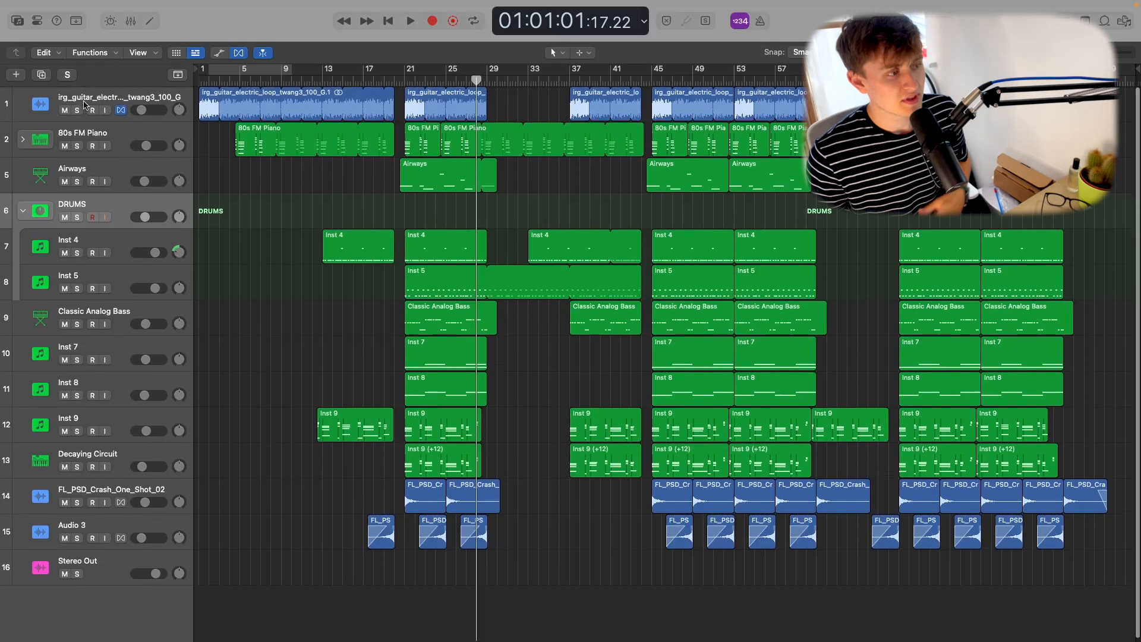
click(77, 111)
drag(404, 74, 488, 74)
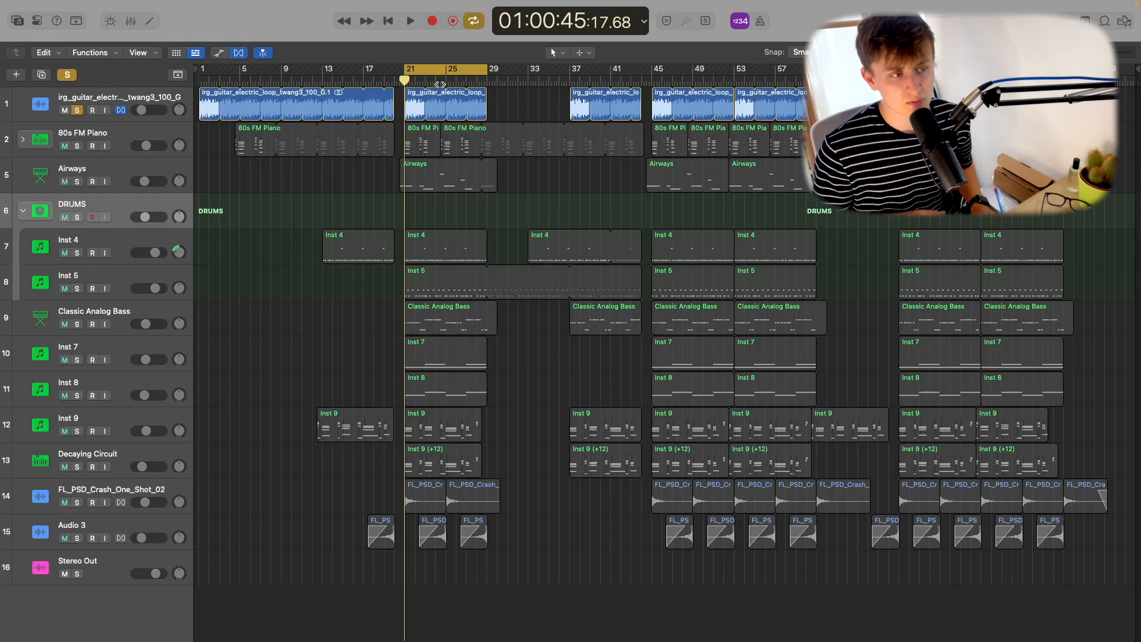
key(space)
scroll(440, 85, up, 5)
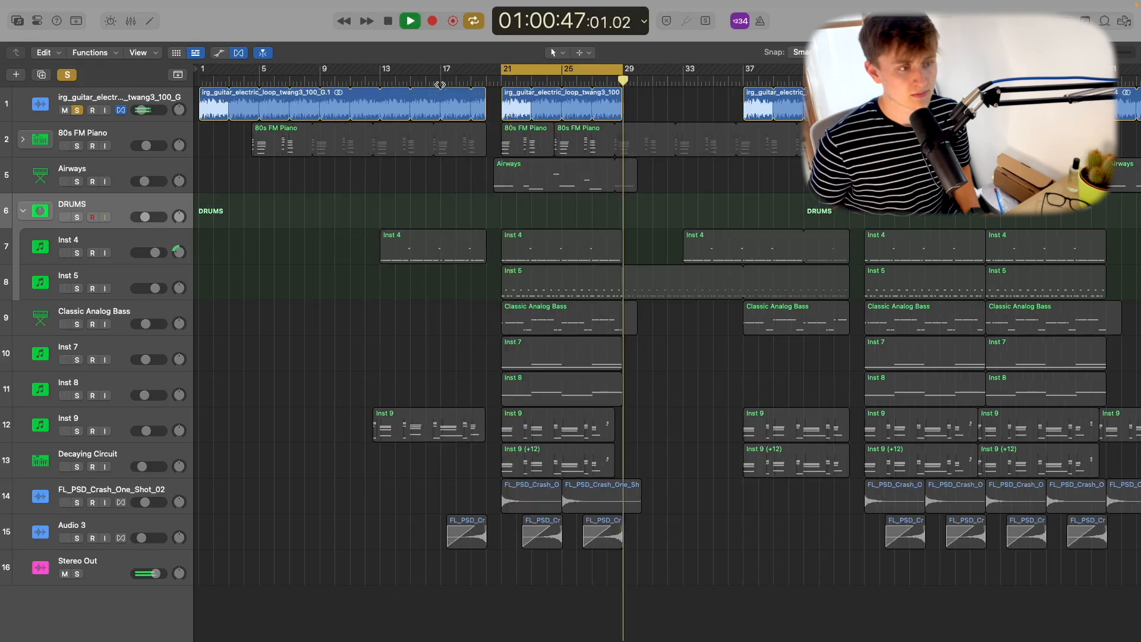
scroll(440, 85, up, 3)
scroll(565, 181, up, 3)
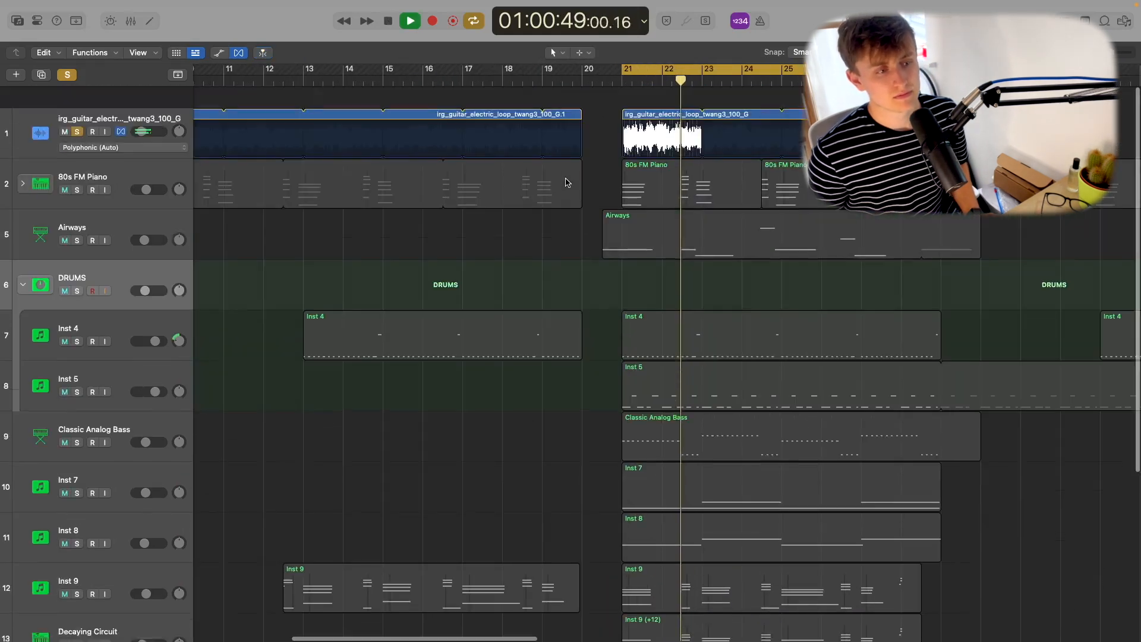
scroll(565, 180, right, 5)
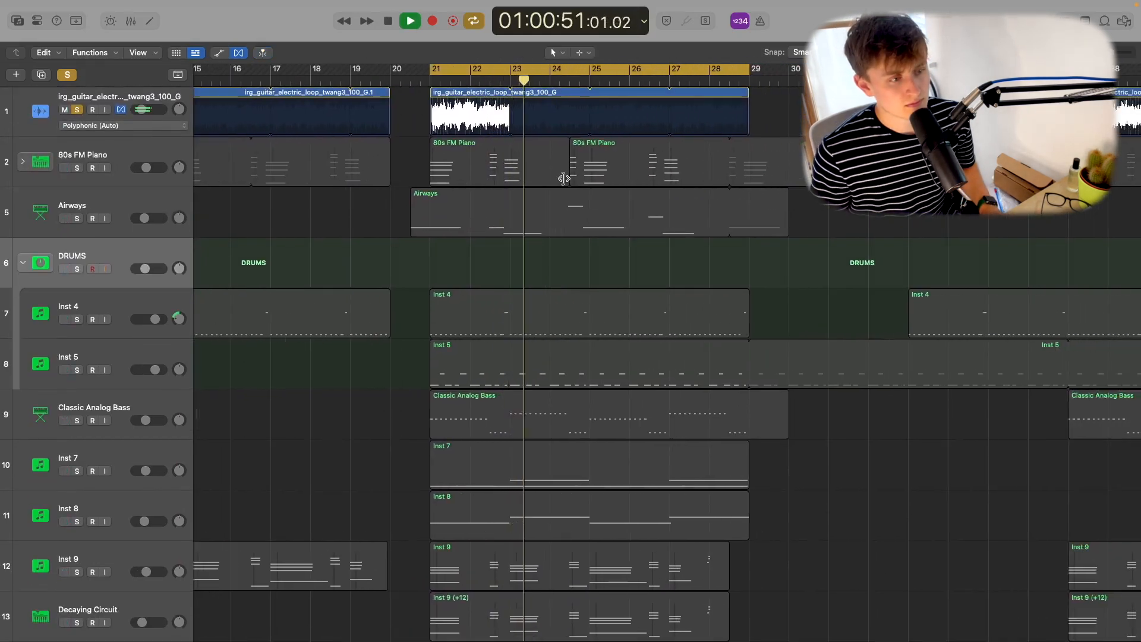
key(space)
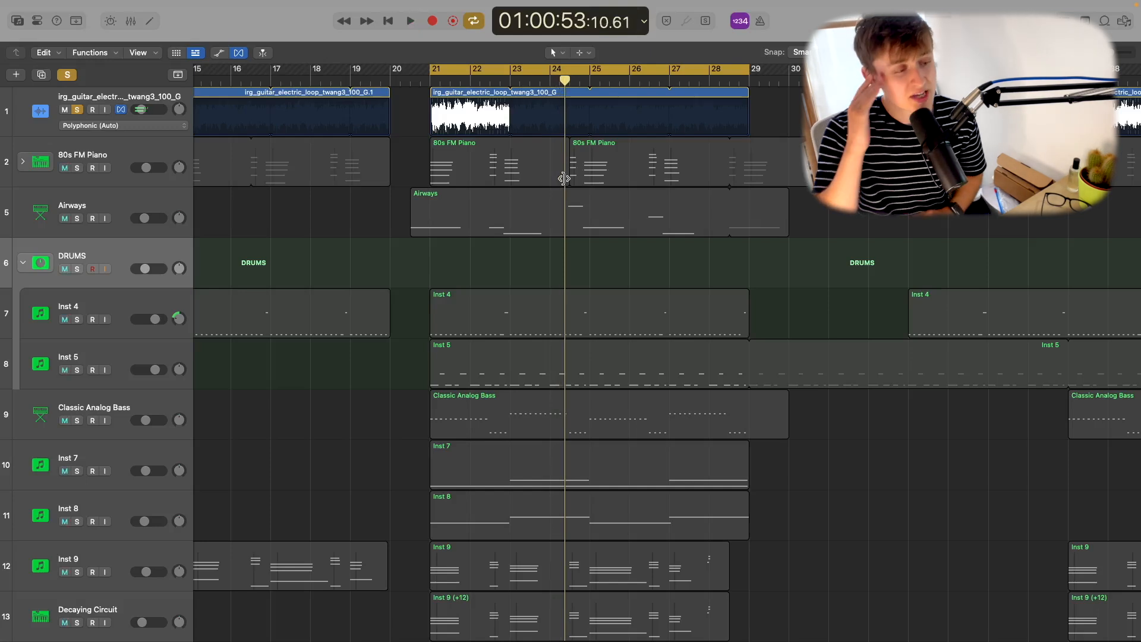
Solo the 80s FM Piano track alongside the guitar, view its Library patch and play both from bar 21
click(78, 168)
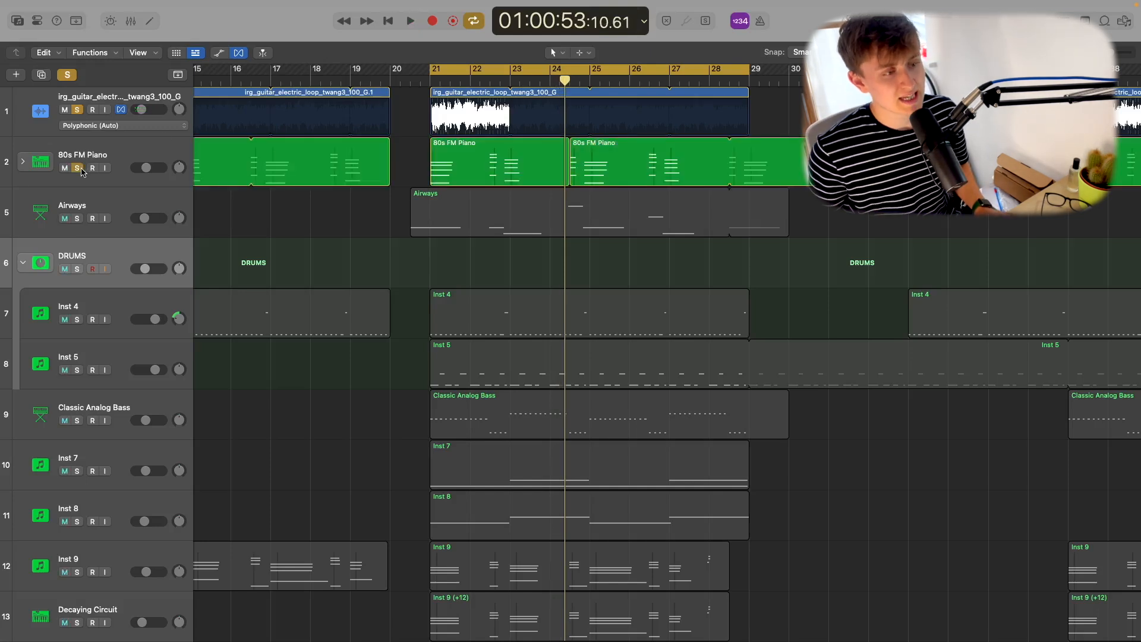
click(424, 83)
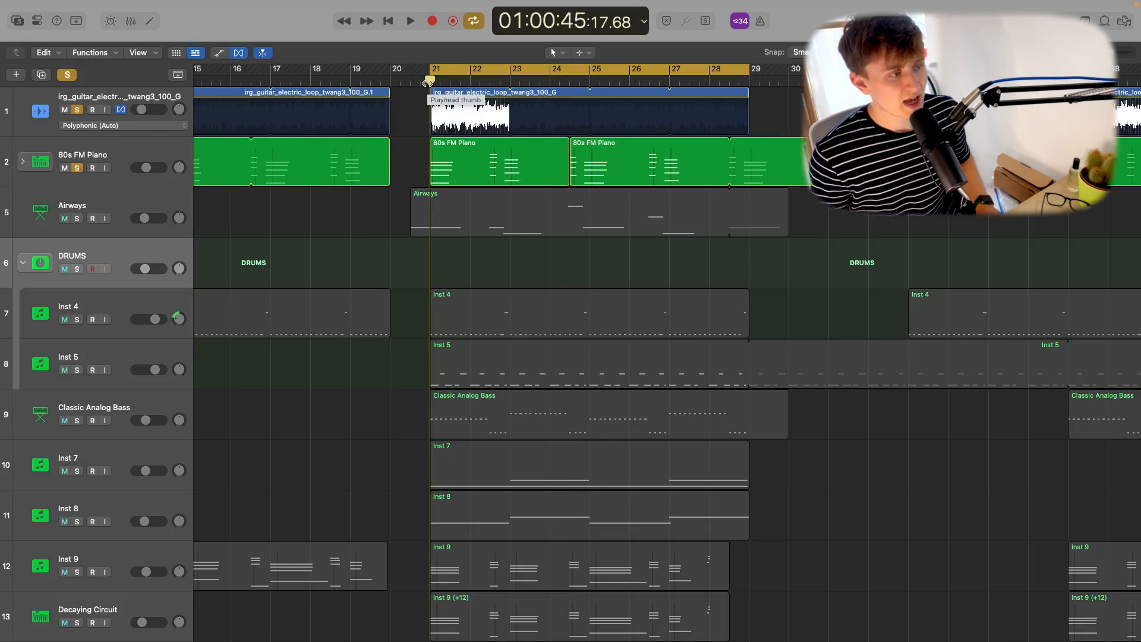
click(158, 144)
click(18, 21)
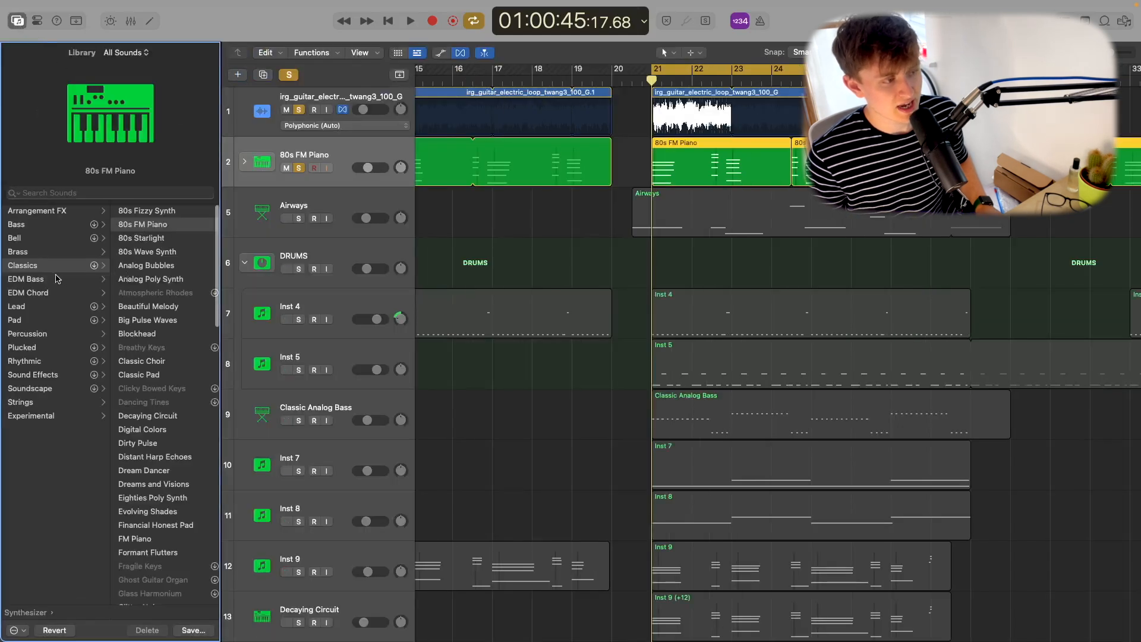
click(14, 22)
key(space)
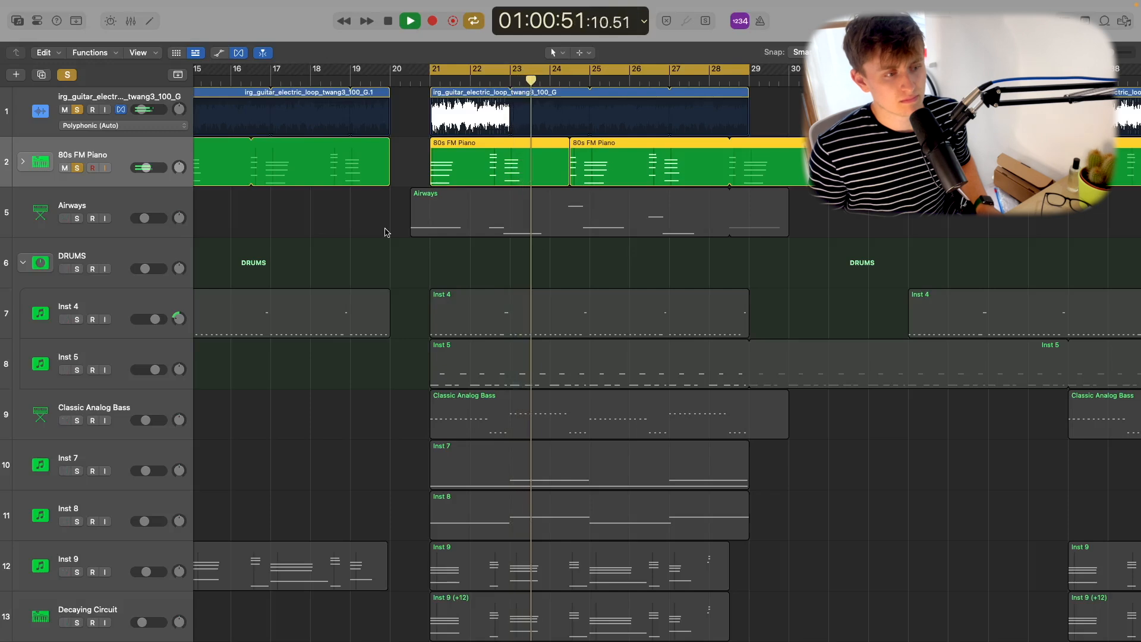
key(space)
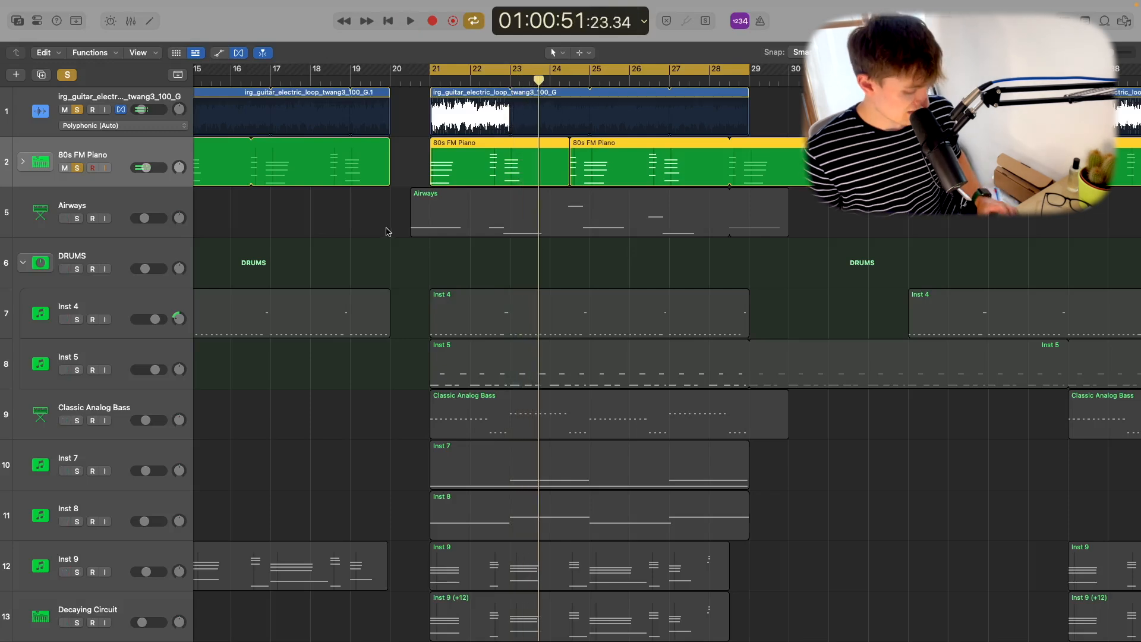
Inspect the Raum reverb settings on the 80s FM Piano channel in the mixer
key(x)
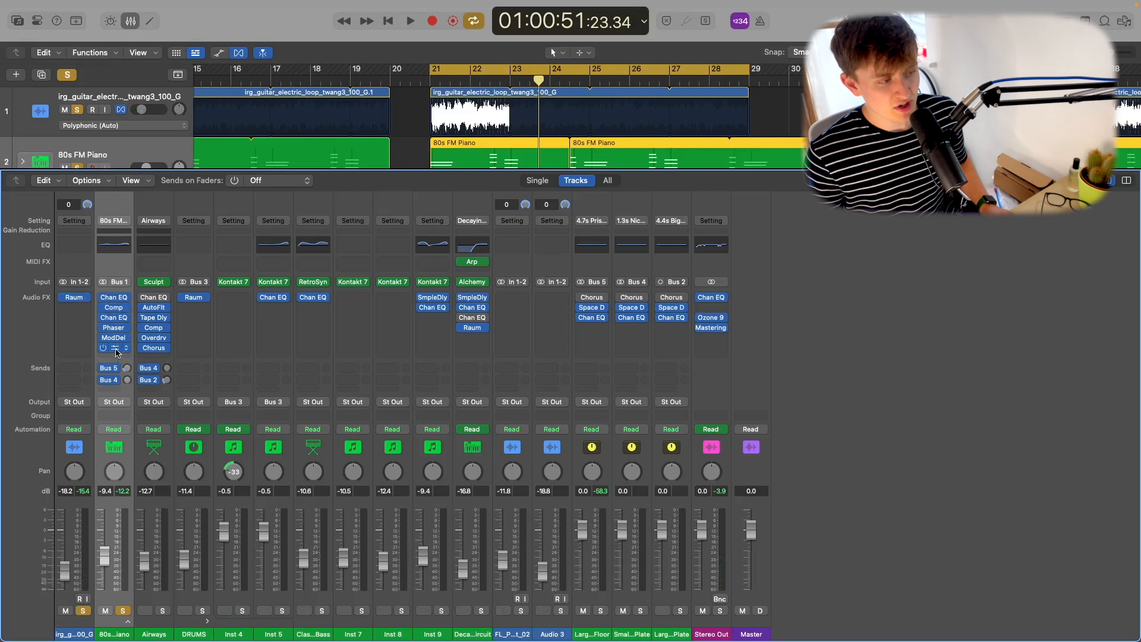
click(116, 349)
drag(598, 184, 797, 123)
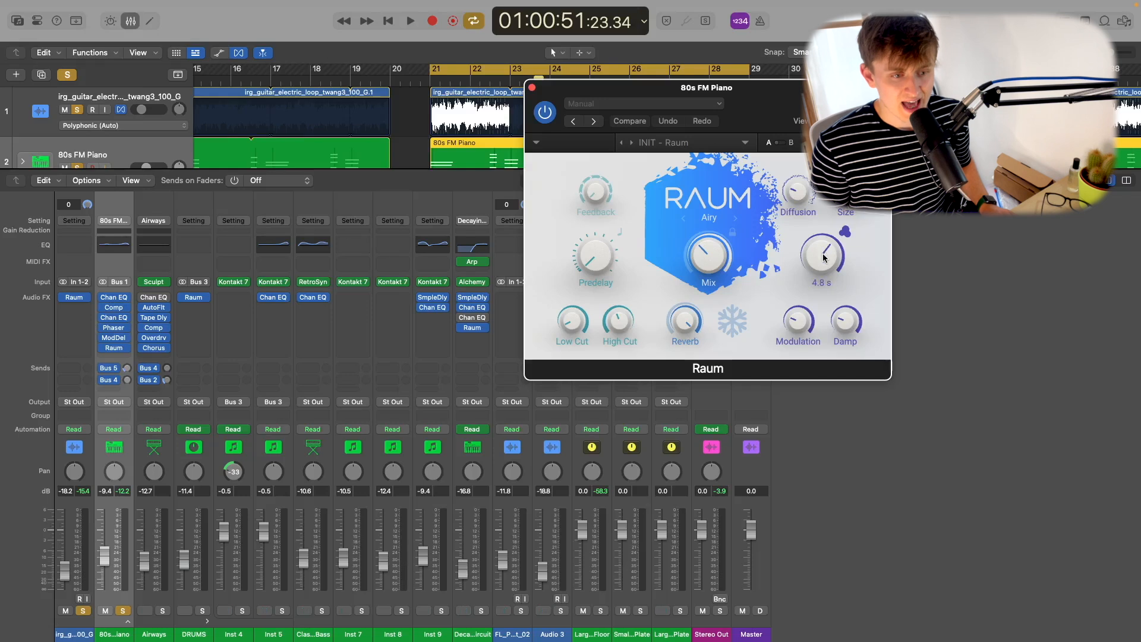
click(533, 88)
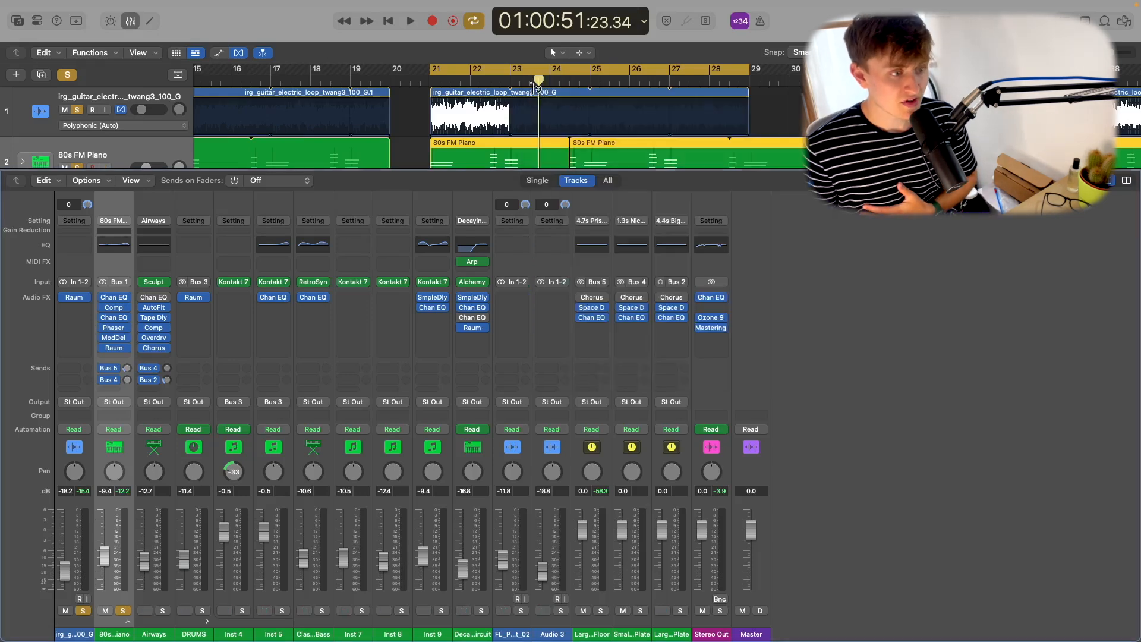
click(130, 22)
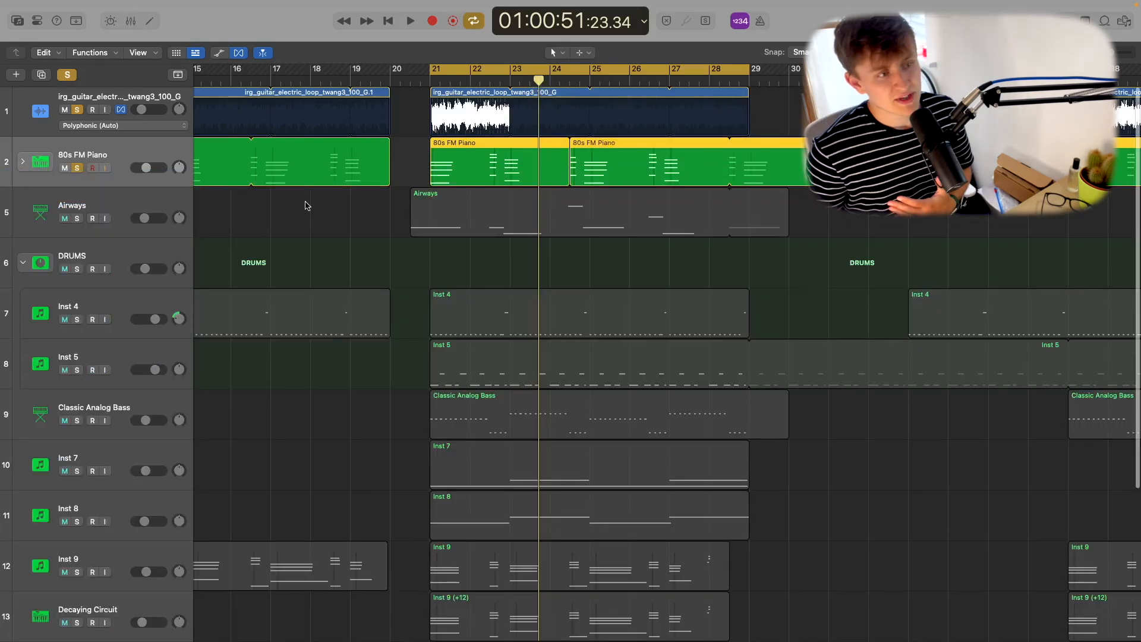
Solo only the Airways track and play it from the start of its first region with cycling off
click(80, 219)
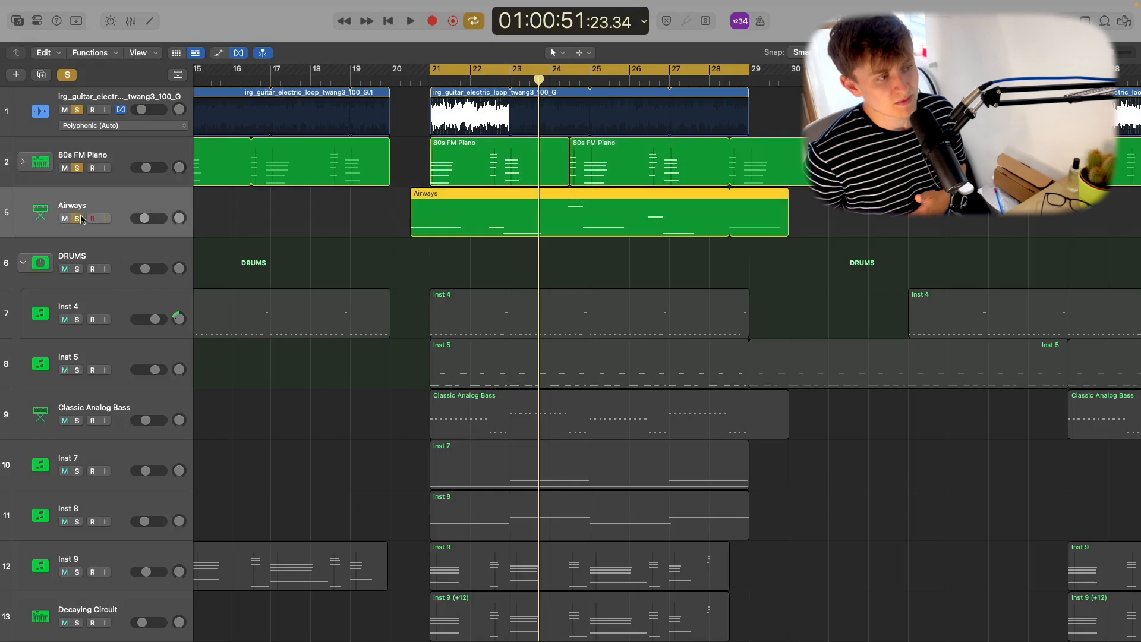
click(79, 171)
click(78, 109)
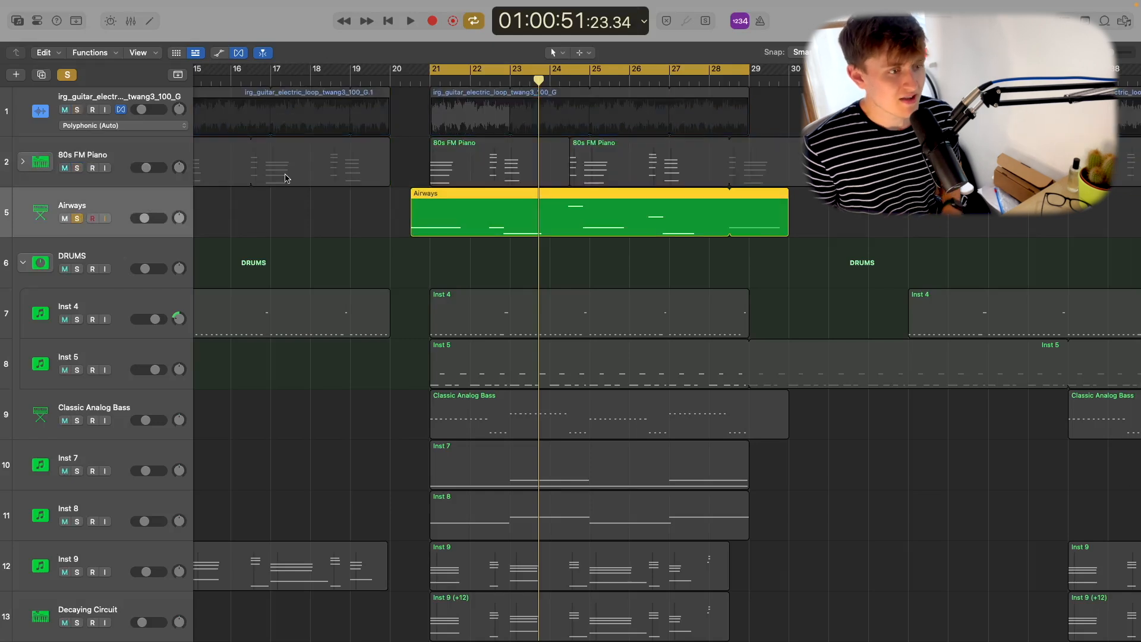
key(space)
click(475, 74)
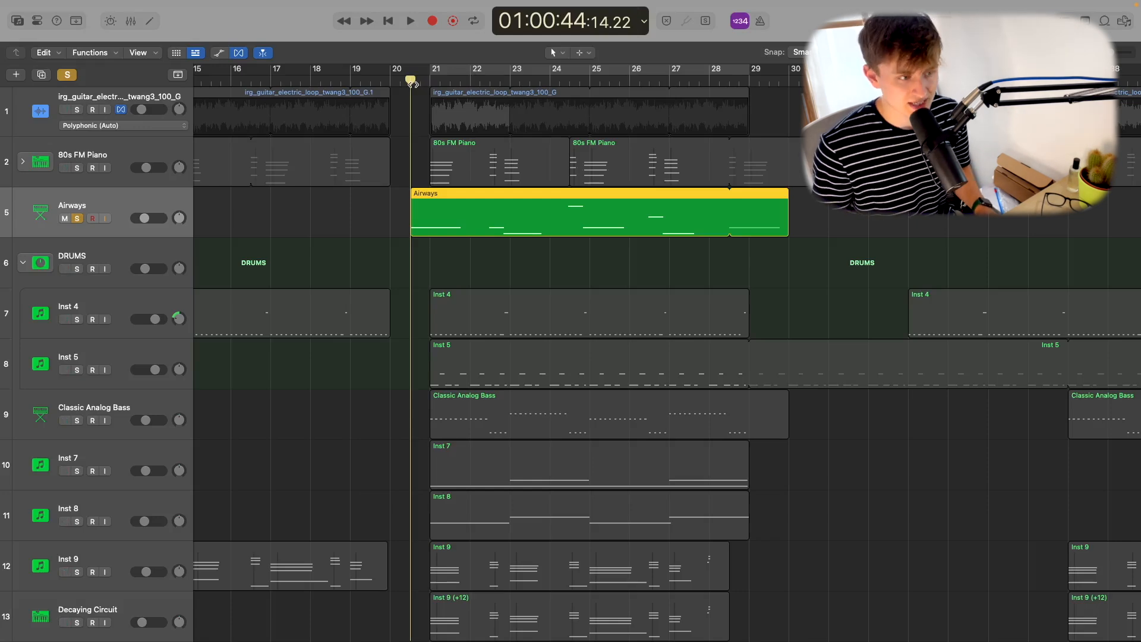
key(space)
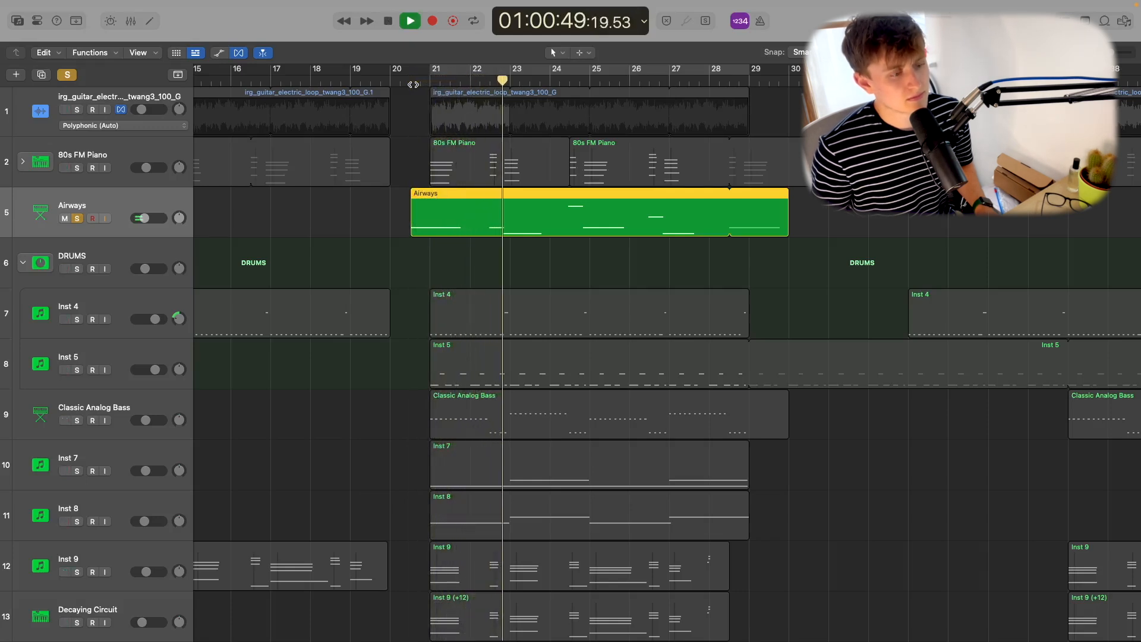
key(space)
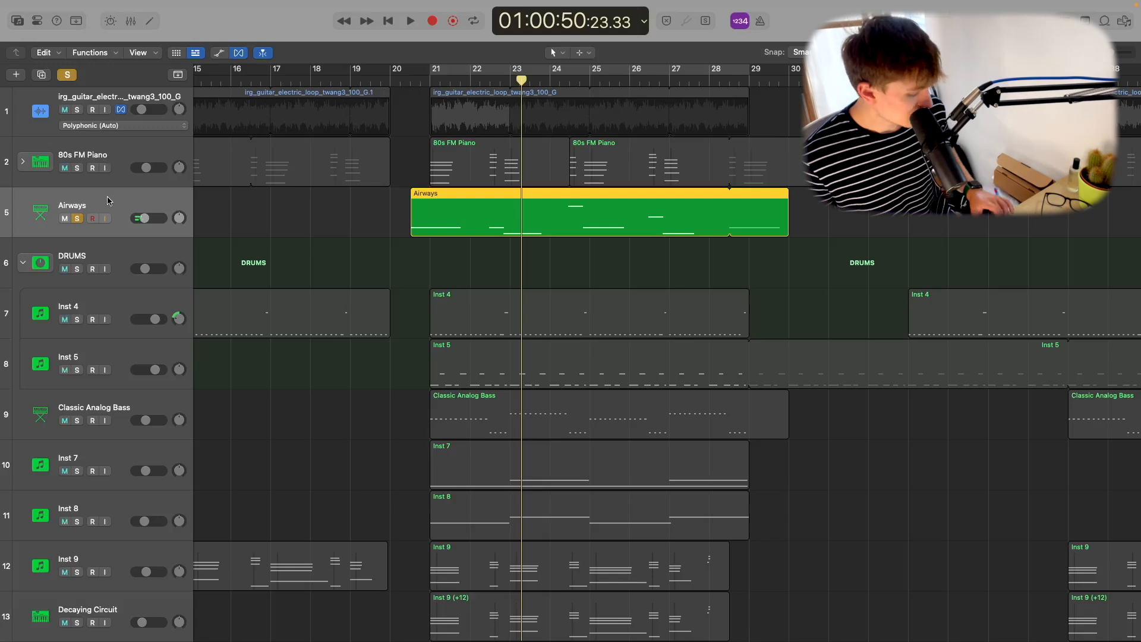
Examine the Airways patch in the Library and the Overdrive settings on its mixer channel
key(x)
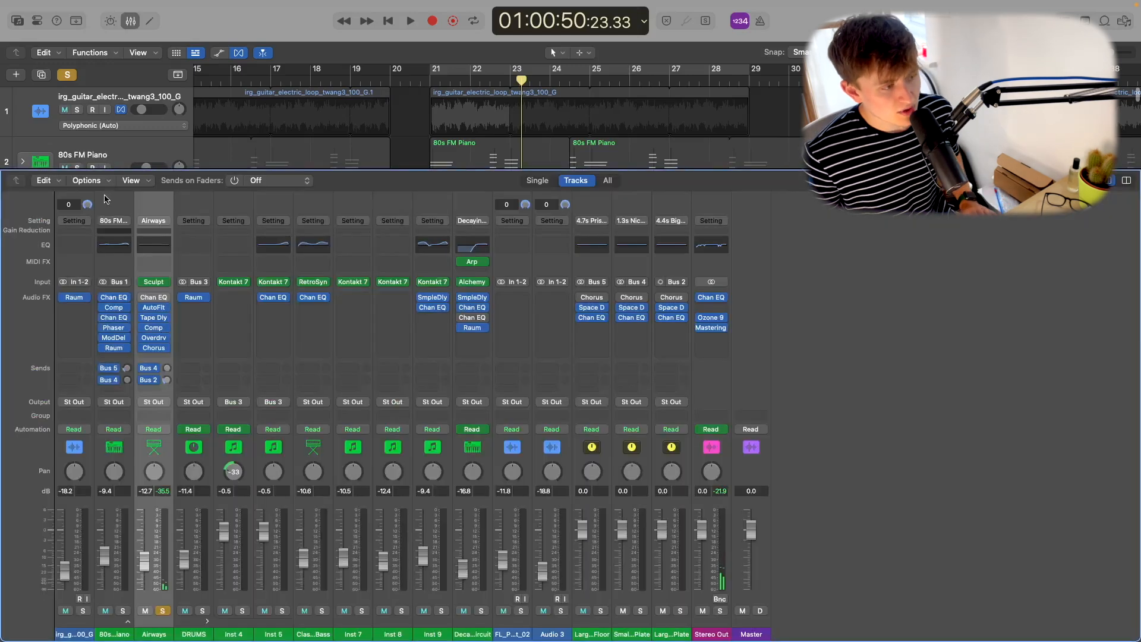
click(17, 21)
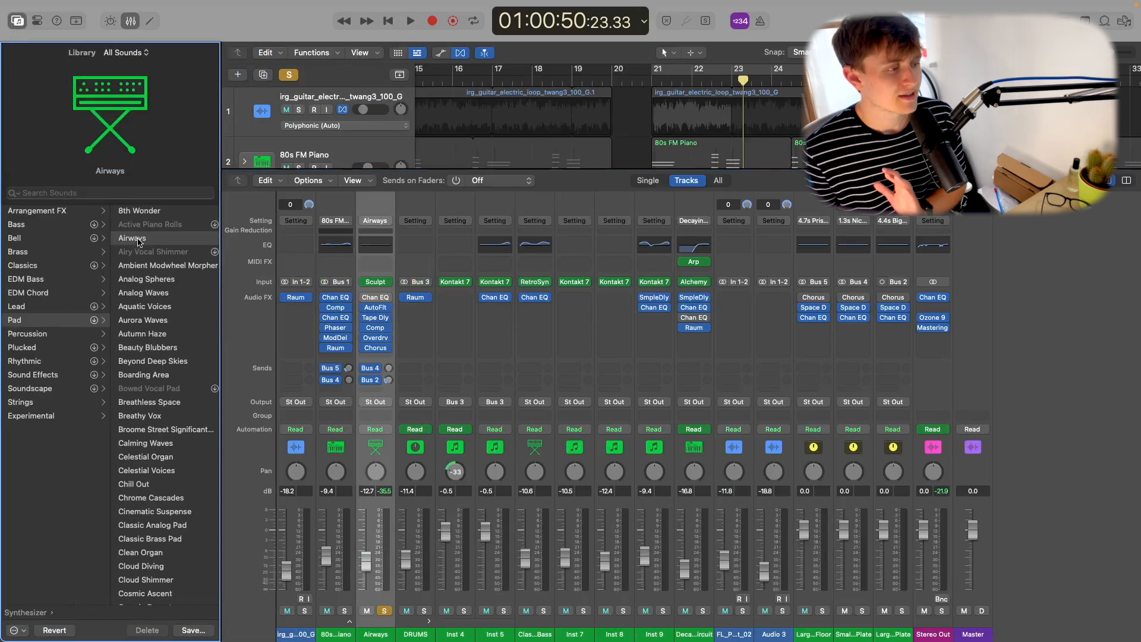
click(377, 338)
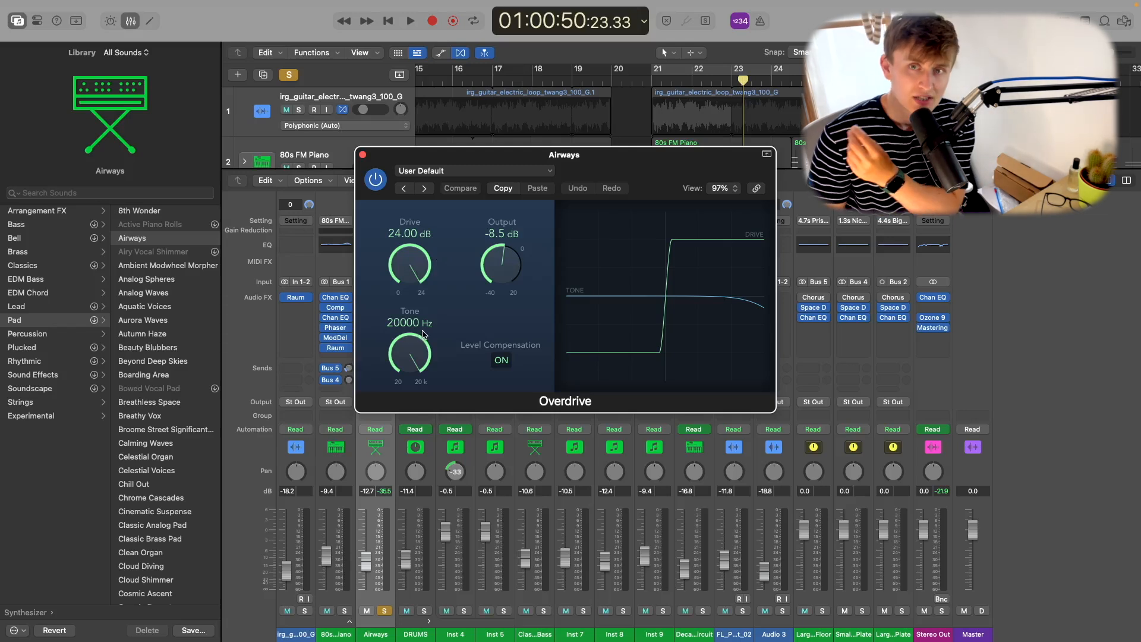
click(363, 155)
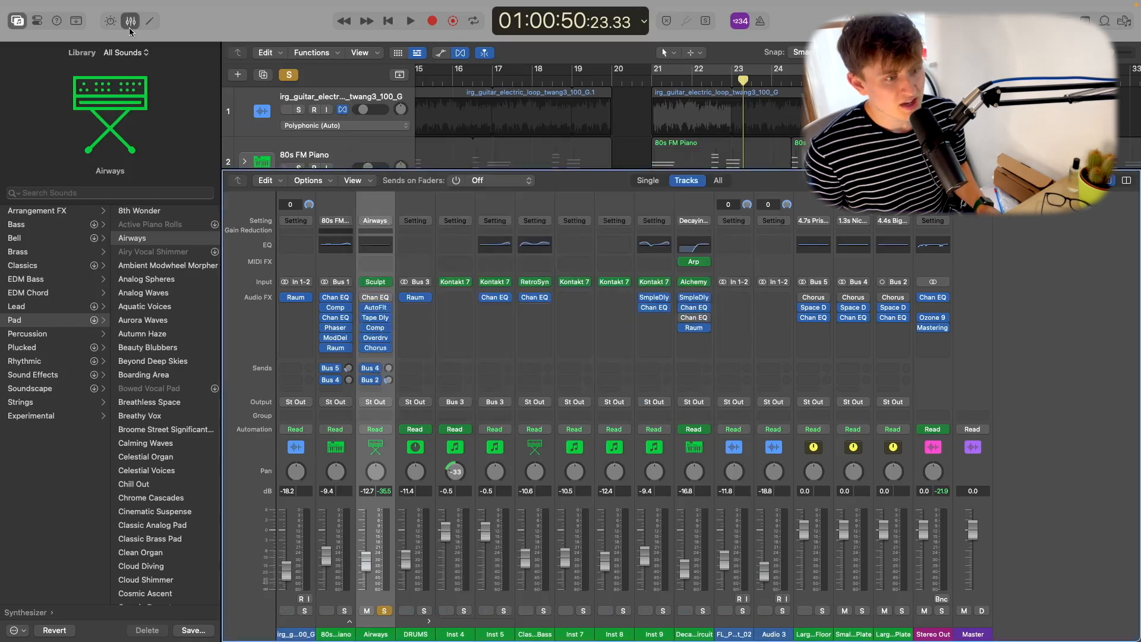
click(130, 27)
Cycle bars 20 to 24 and compare the soloed Airways sound with its Overdrive on and off, leaving the effect bypassed
click(632, 75)
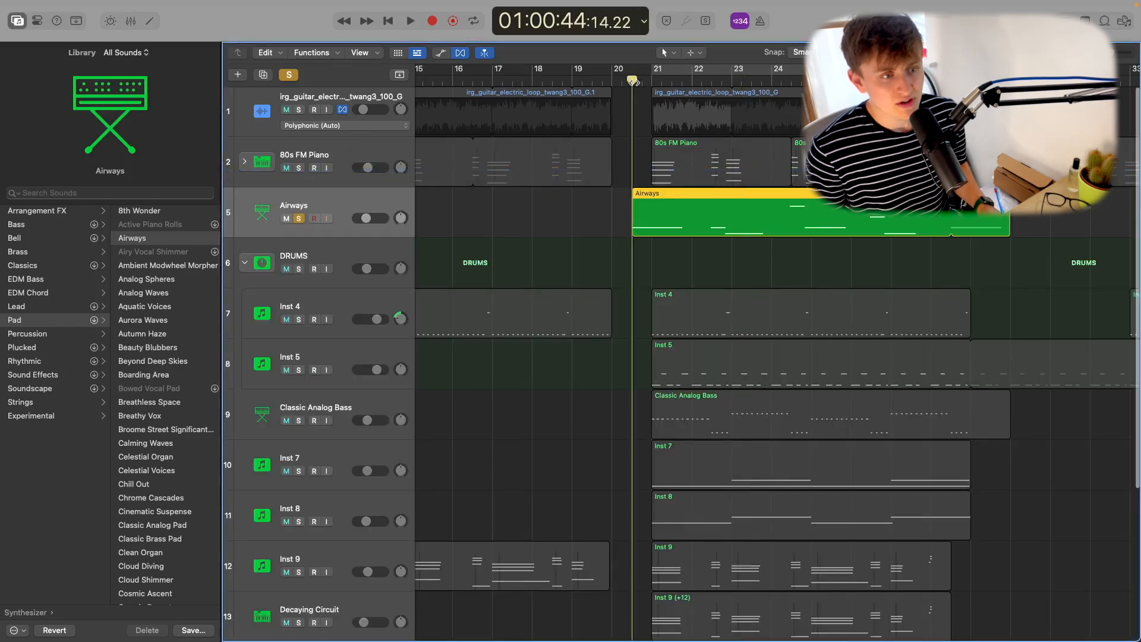
drag(615, 74, 772, 74)
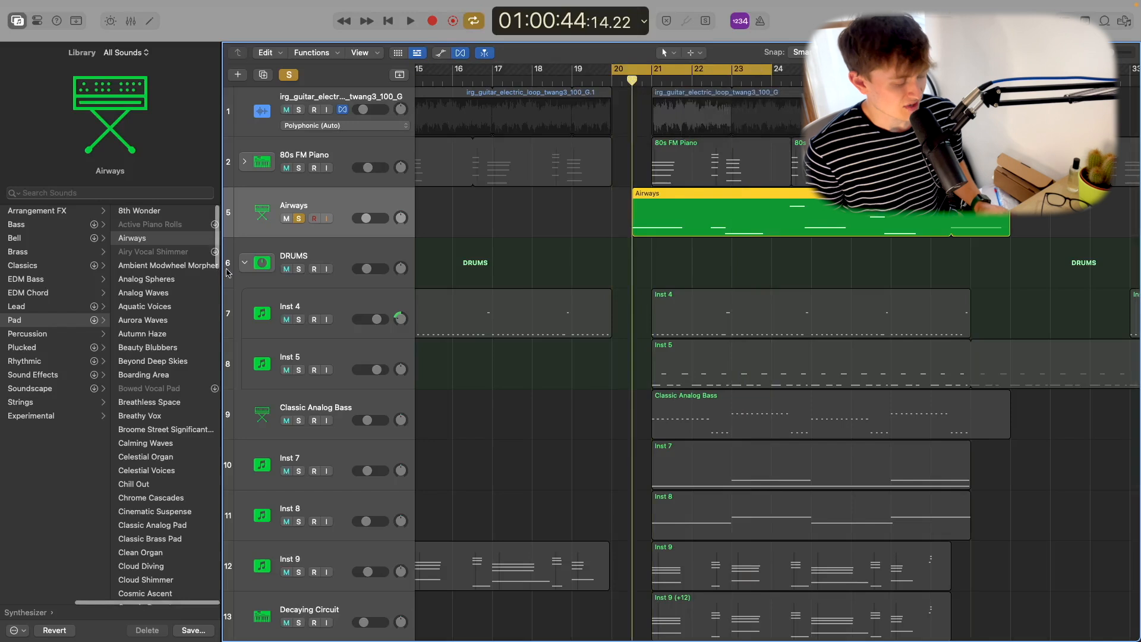
key(x)
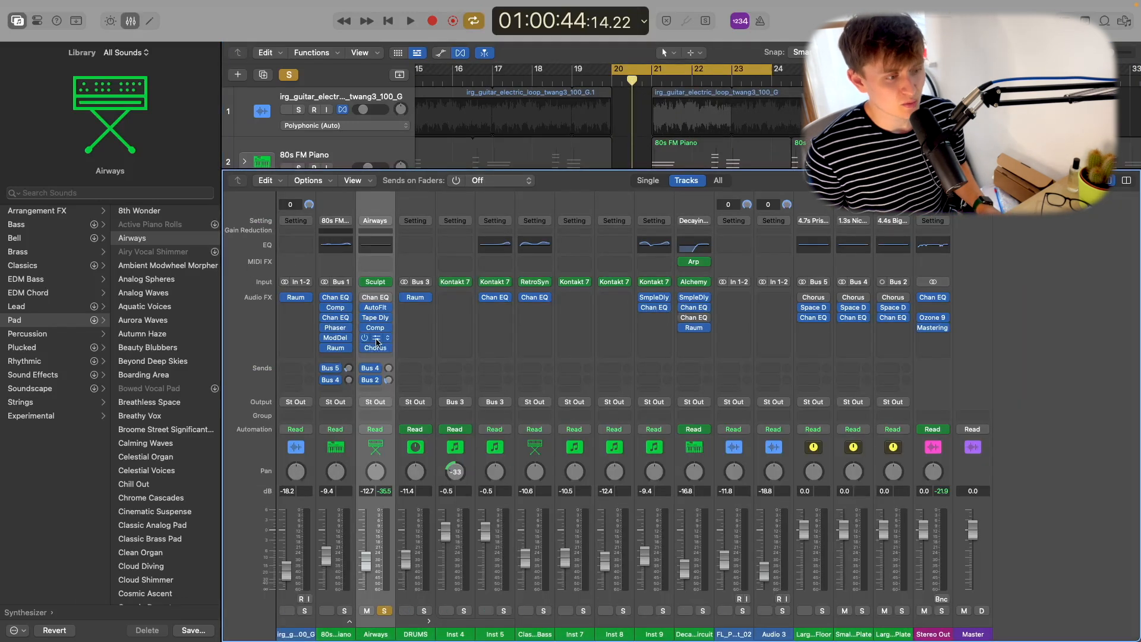
click(376, 340)
key(space)
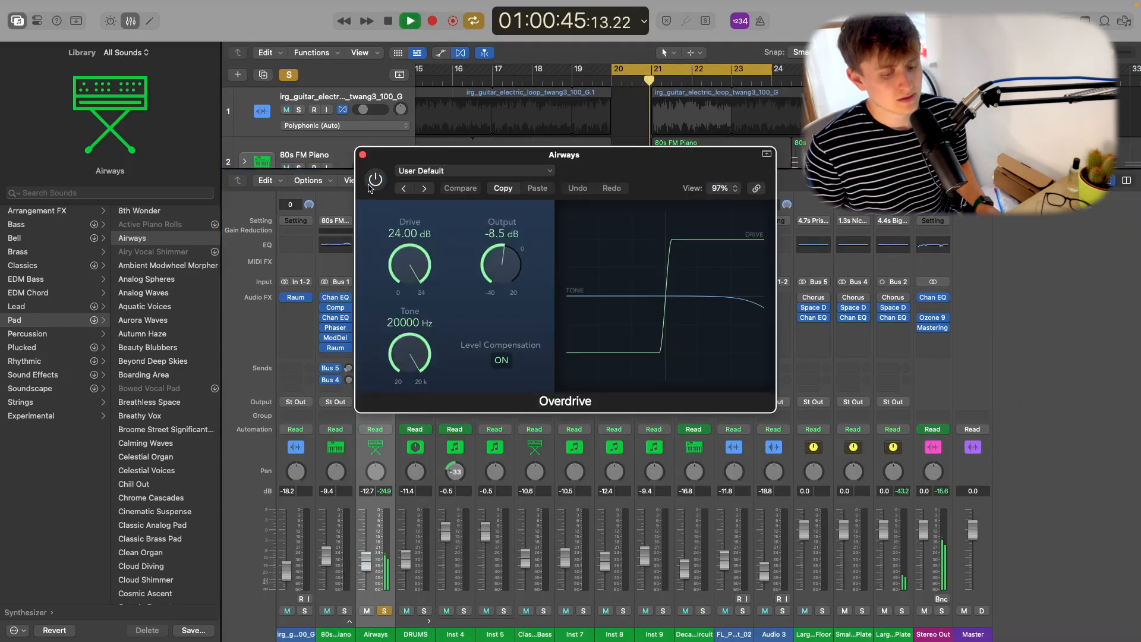
click(374, 185)
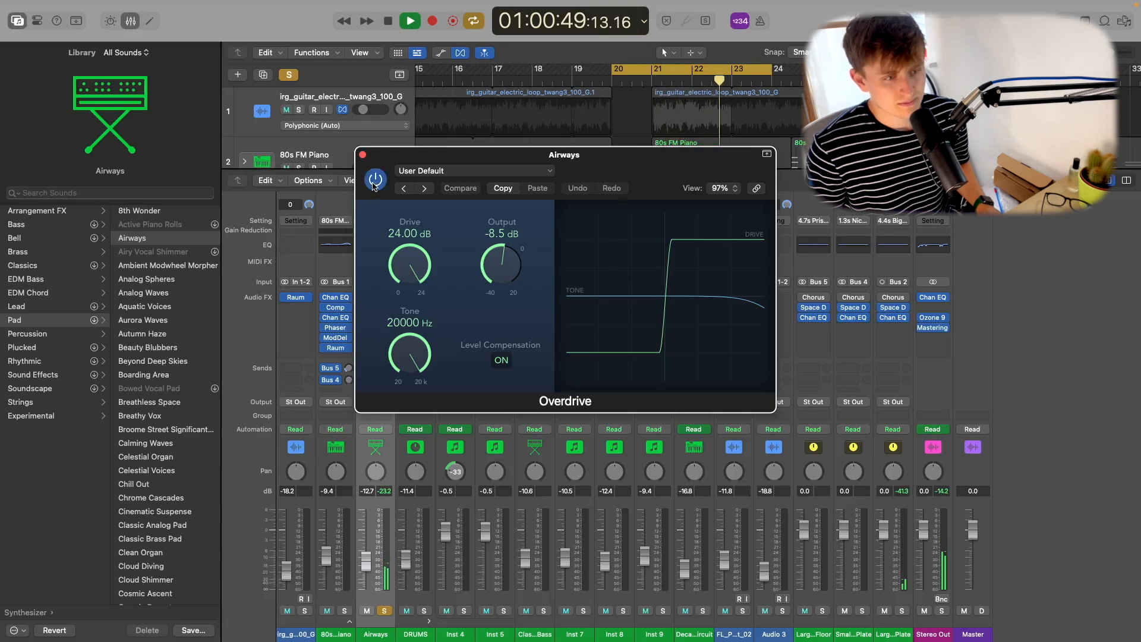
click(373, 184)
key(space)
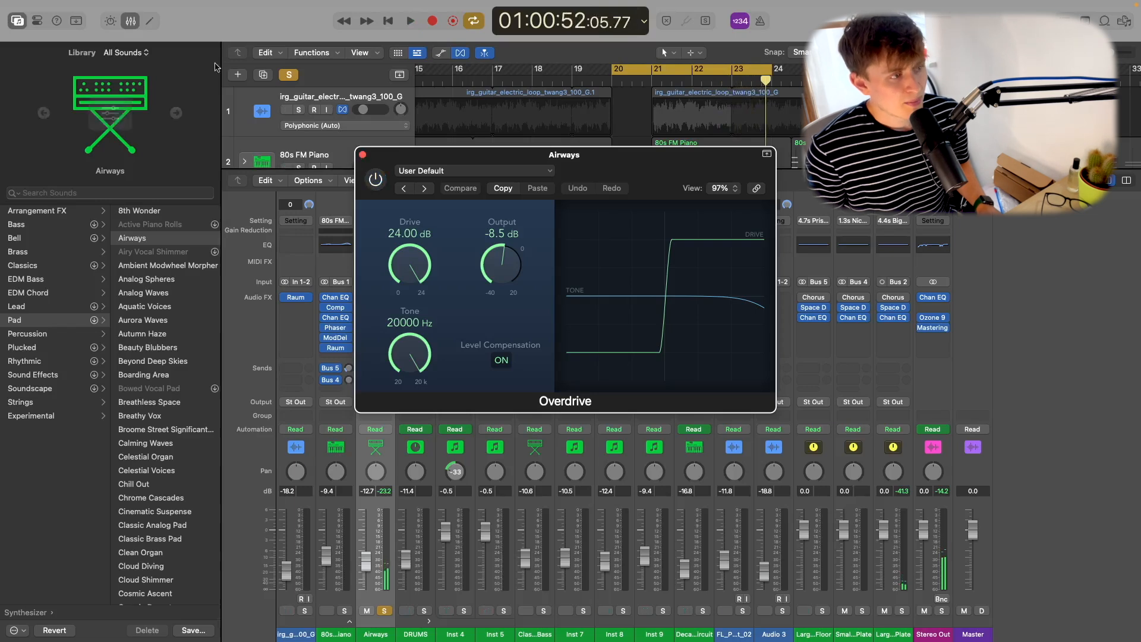
click(132, 22)
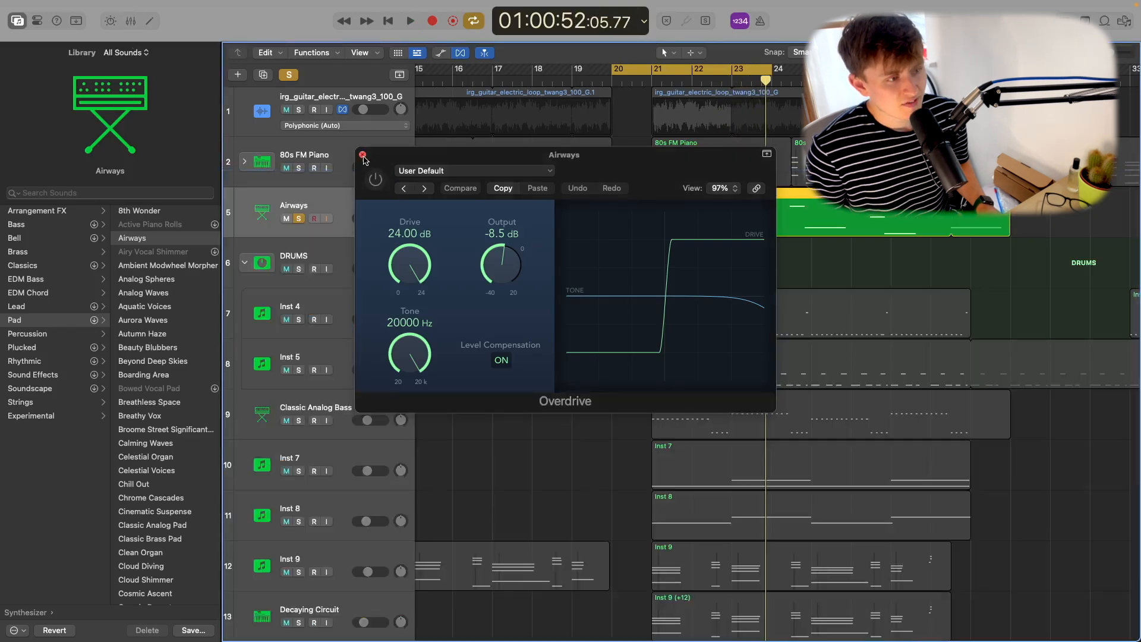
click(362, 154)
Solo the 80s FM Piano and guitar loop alongside Airways, start the cycle where the Airways region begins, and play the combination
click(299, 167)
click(298, 109)
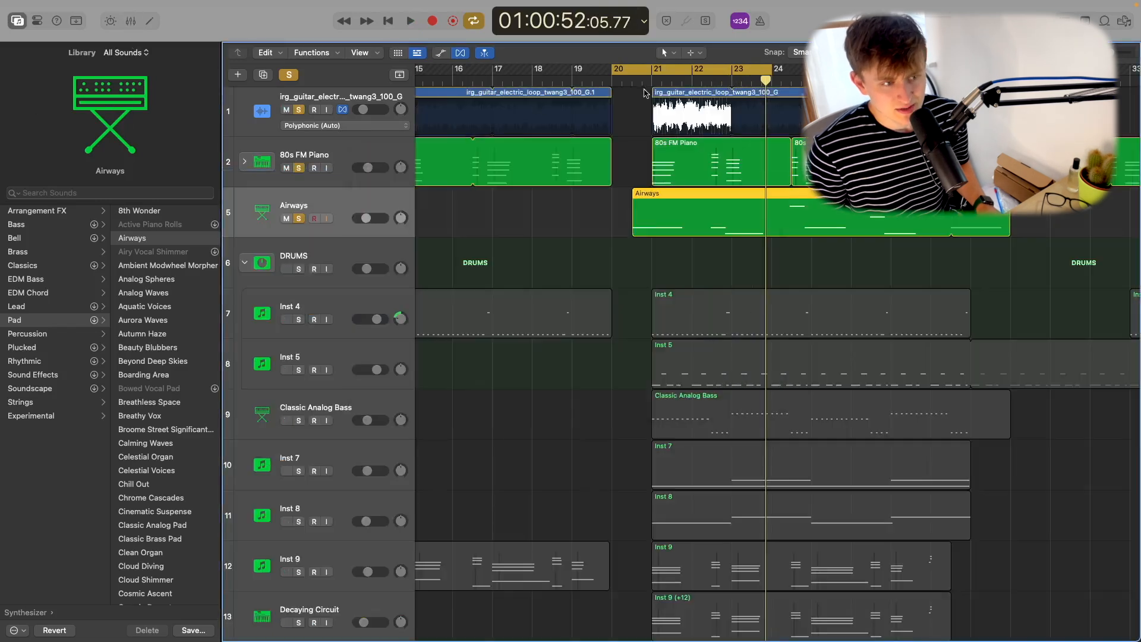
drag(612, 71, 631, 72)
key(space)
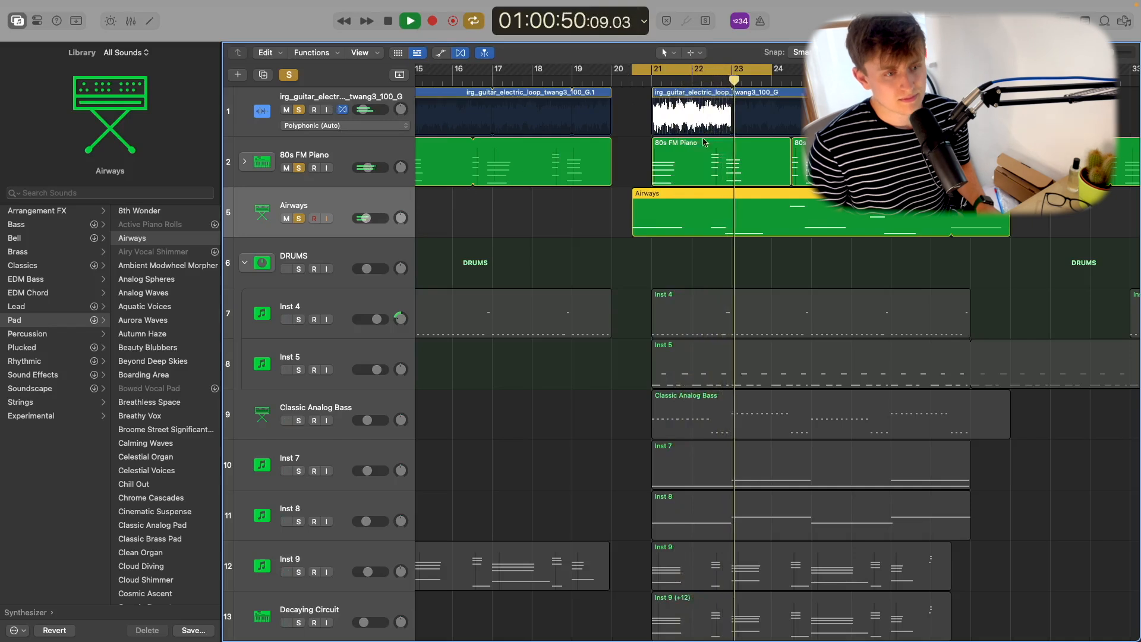
key(space)
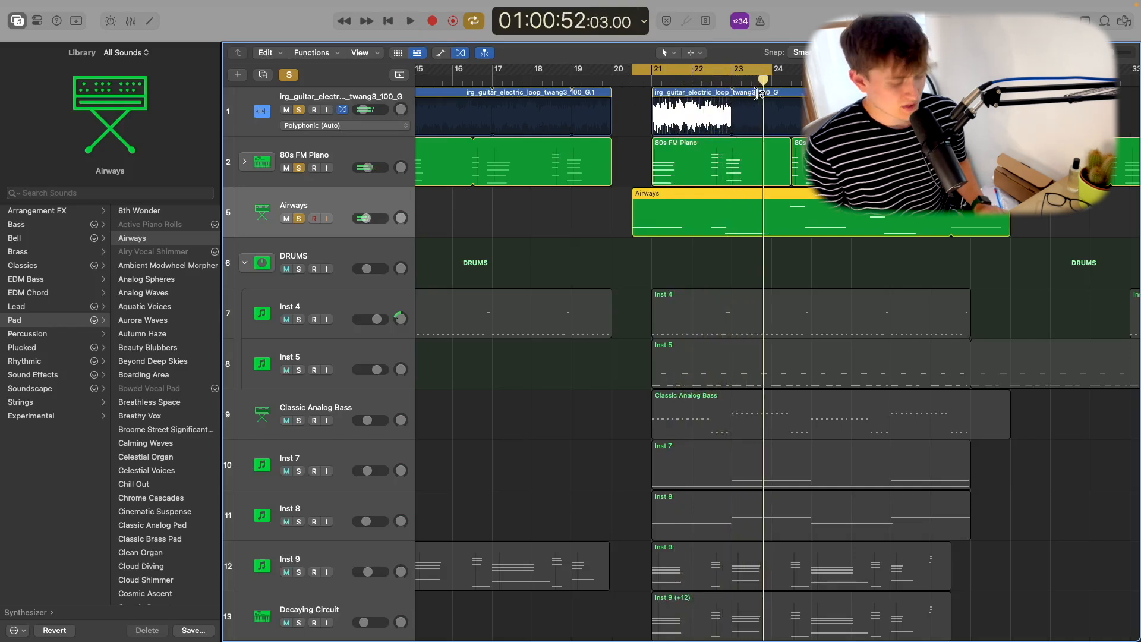
Inspect the Kontakt instrument loaded on the Inst 4 channel in the mixer
right_click(726, 124)
click(385, 262)
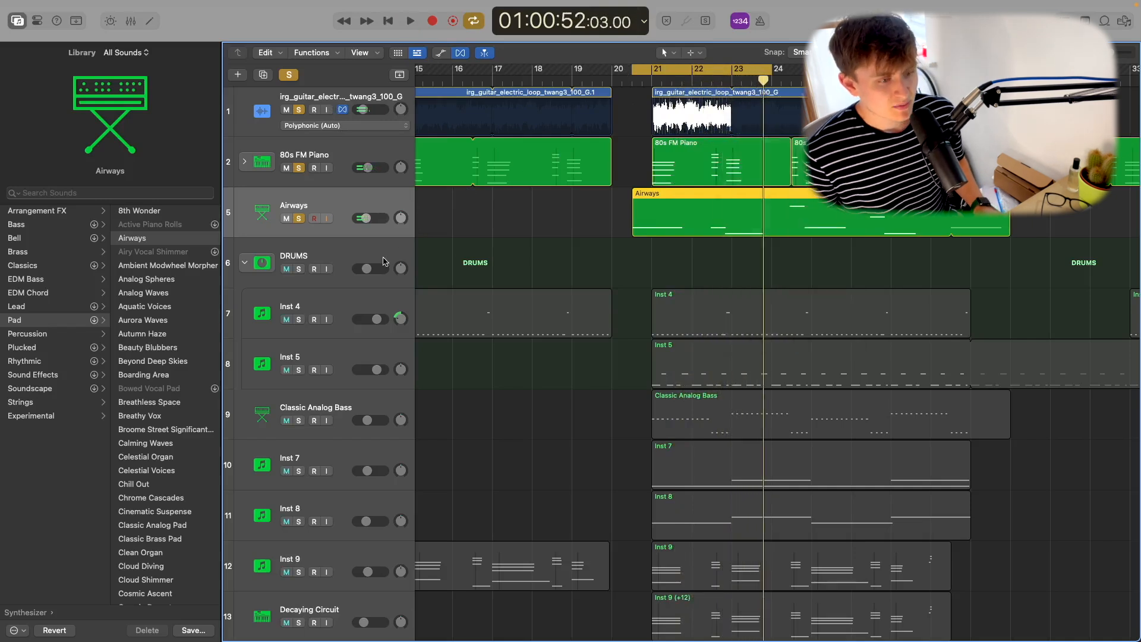
click(361, 305)
key(x)
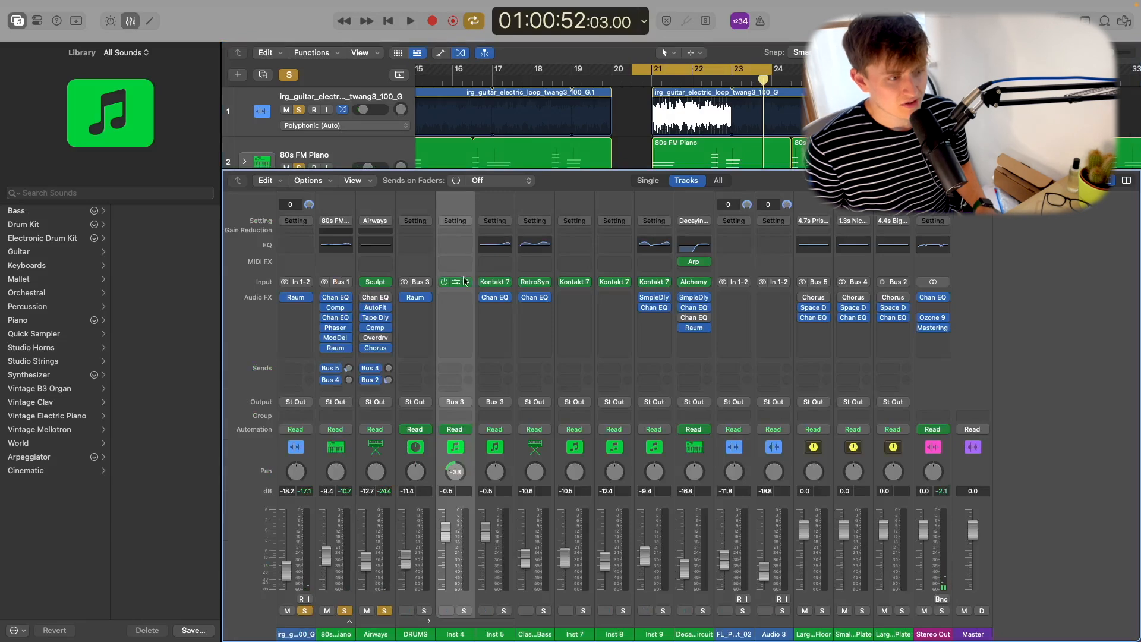
click(456, 283)
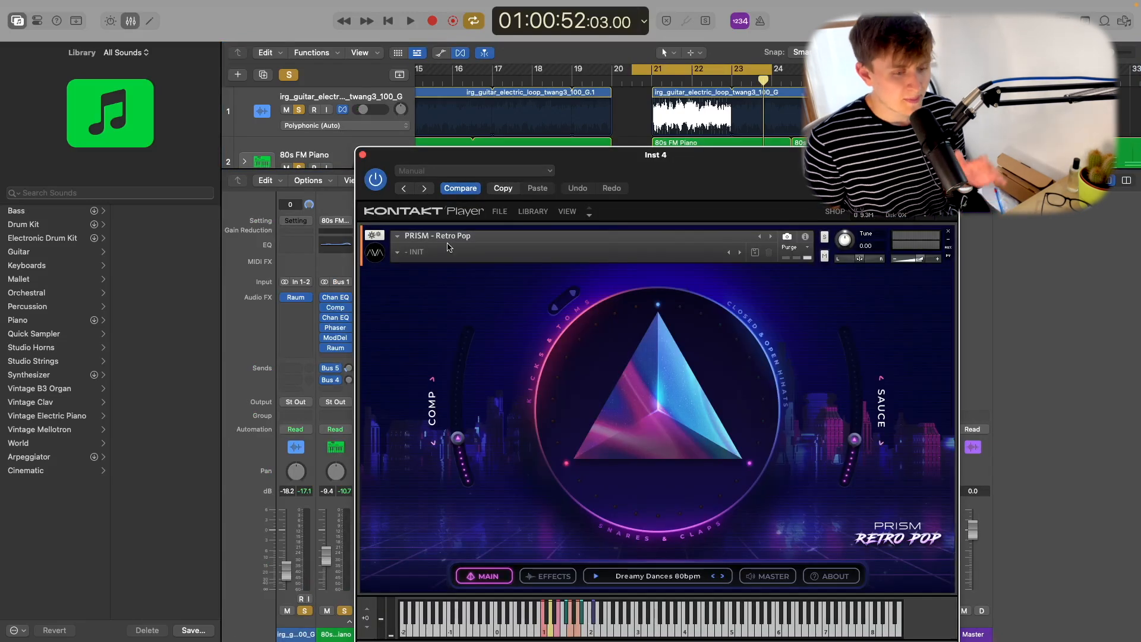
click(363, 155)
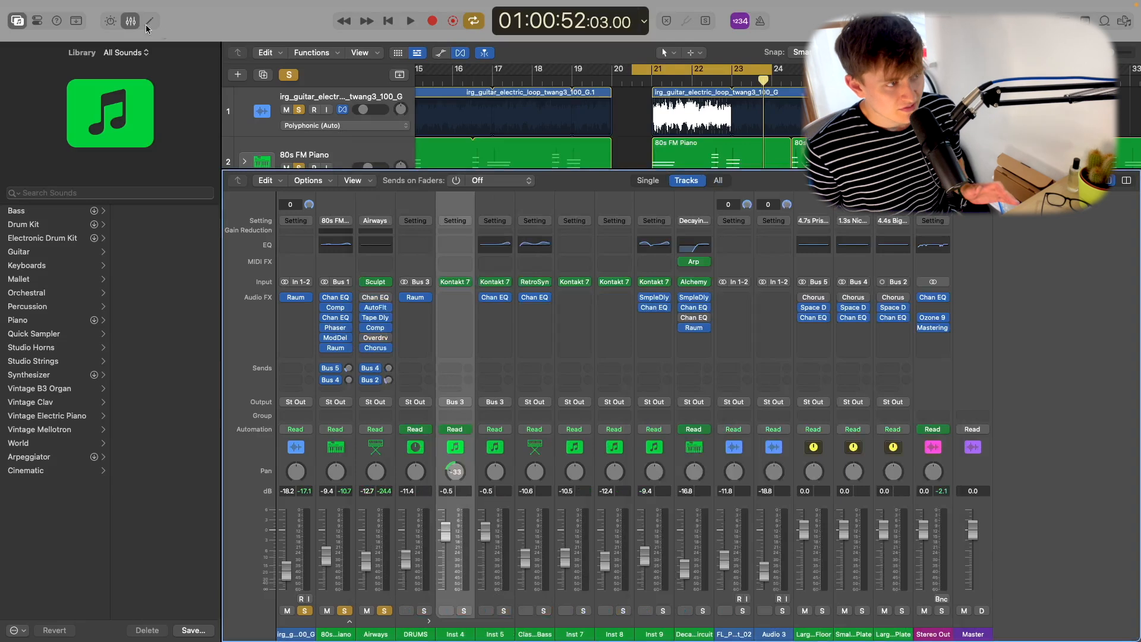
key(x)
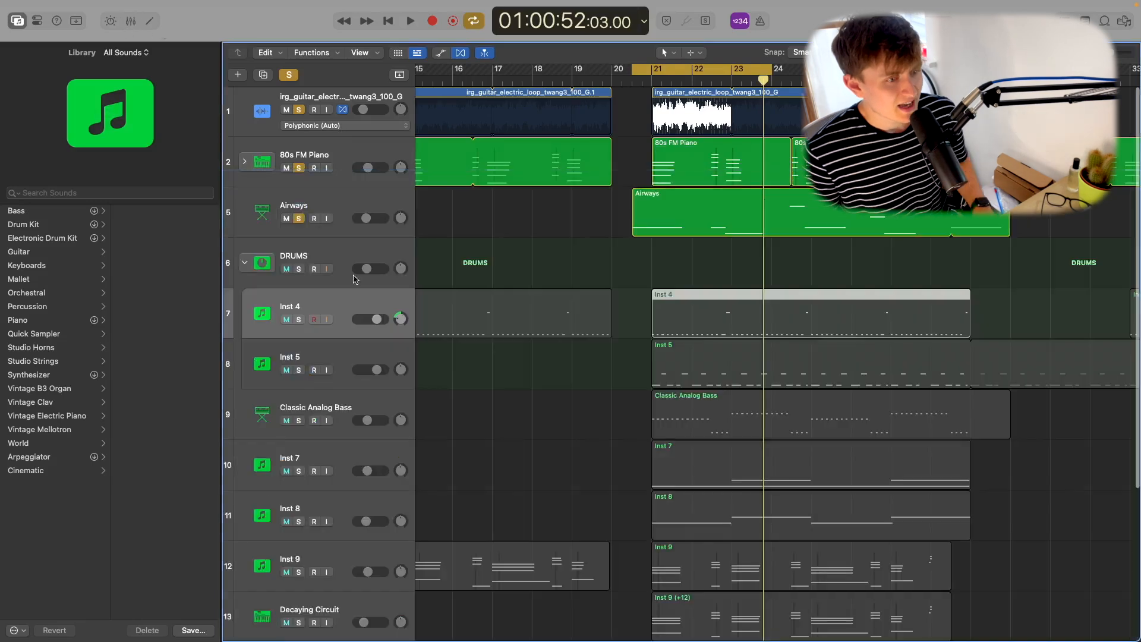
Solo the Inst 4 and Inst 5 drum tracks, start the cycle at bar 21, and listen with and without the guitar, piano and Airways
click(299, 320)
drag(642, 66, 652, 66)
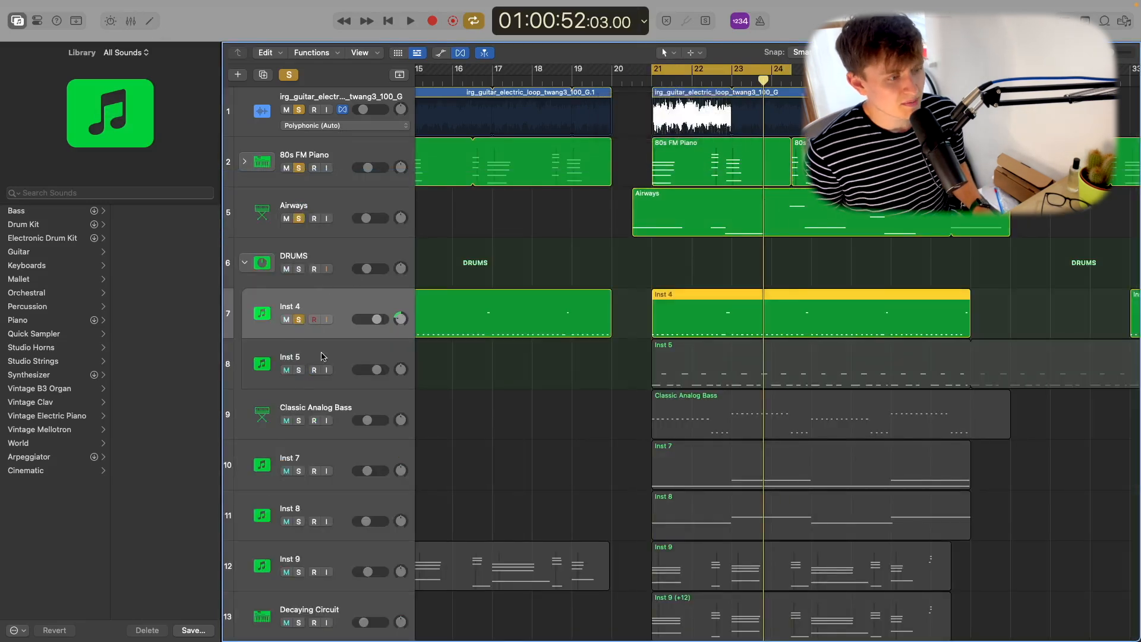
drag(303, 371, 303, 400)
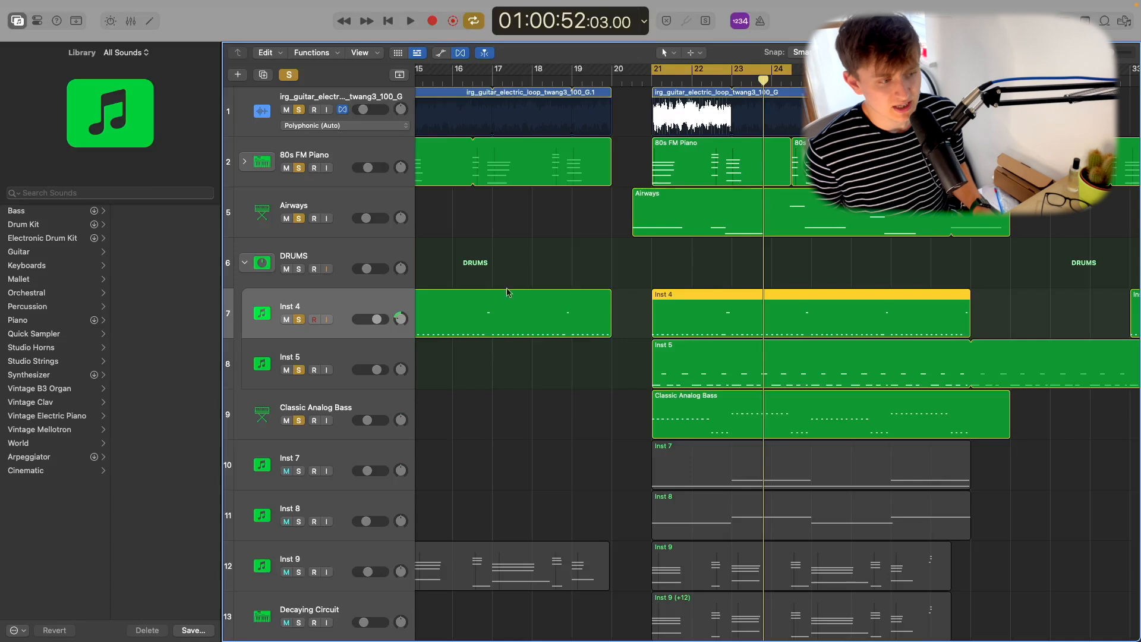
click(298, 419)
key(space)
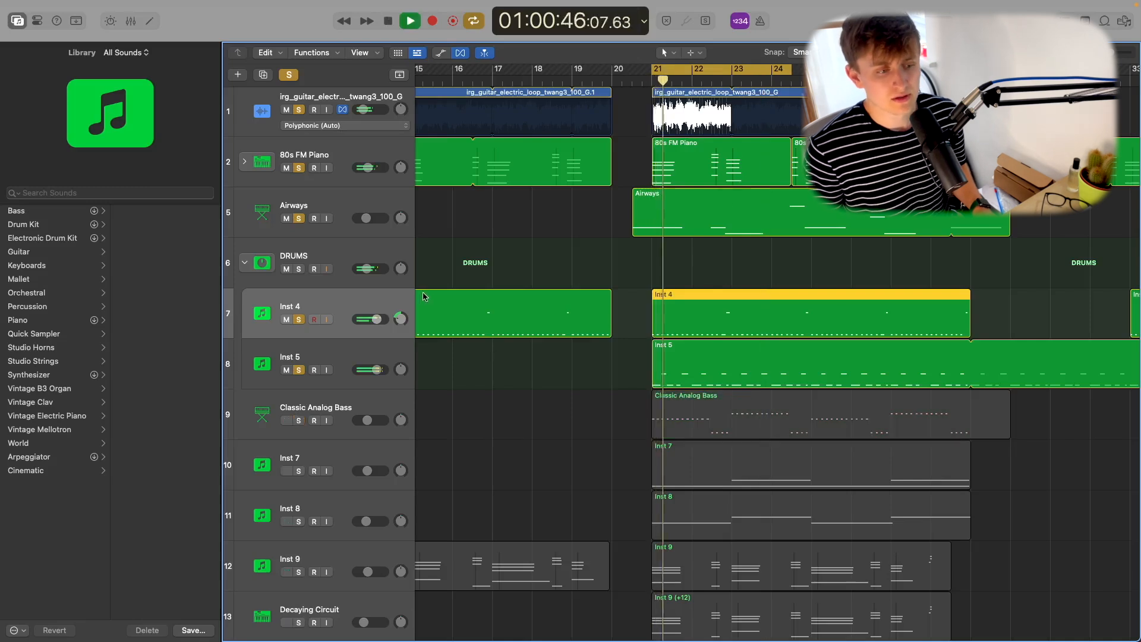
drag(299, 218, 298, 109)
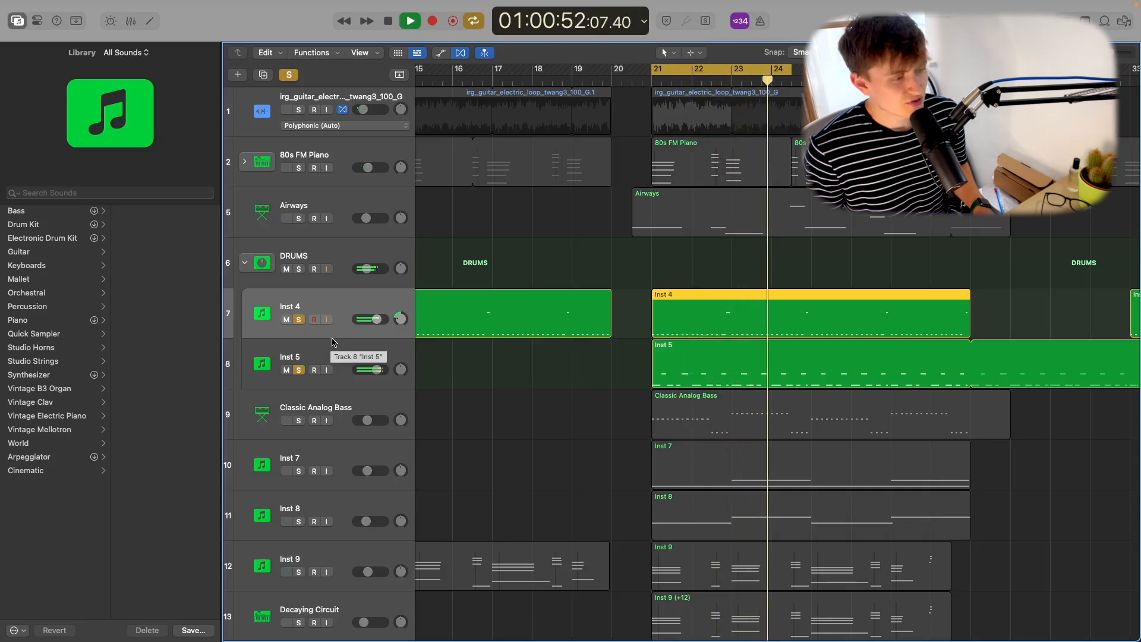
key(space)
Inspect the Raum reverb settings on the DRUMS channel in the mixer
key(x)
click(415, 300)
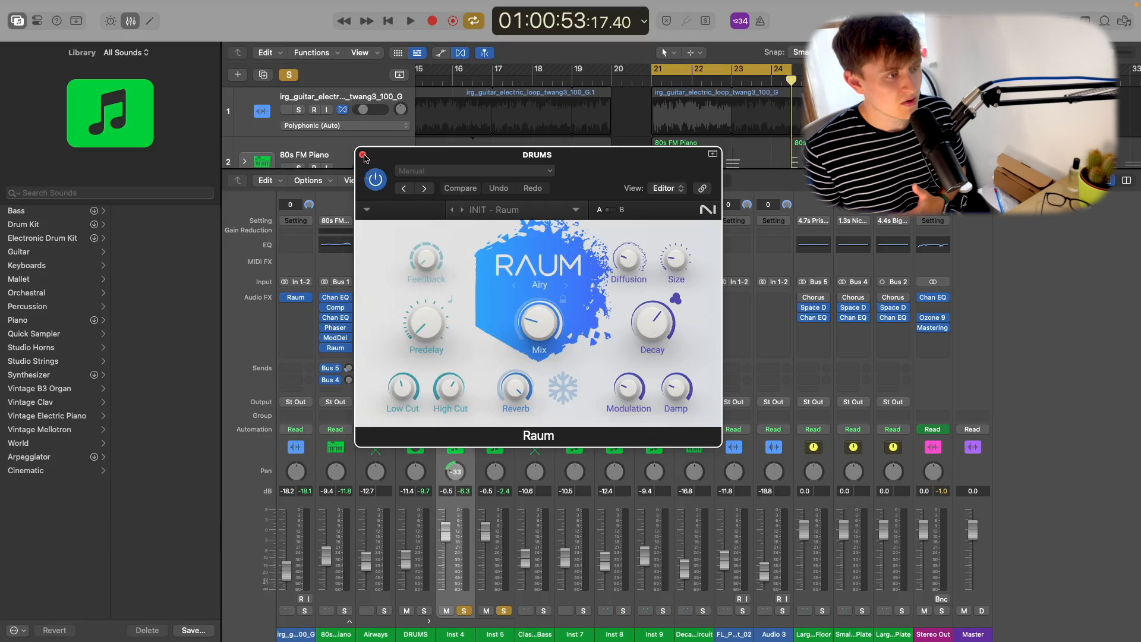
click(363, 155)
click(130, 21)
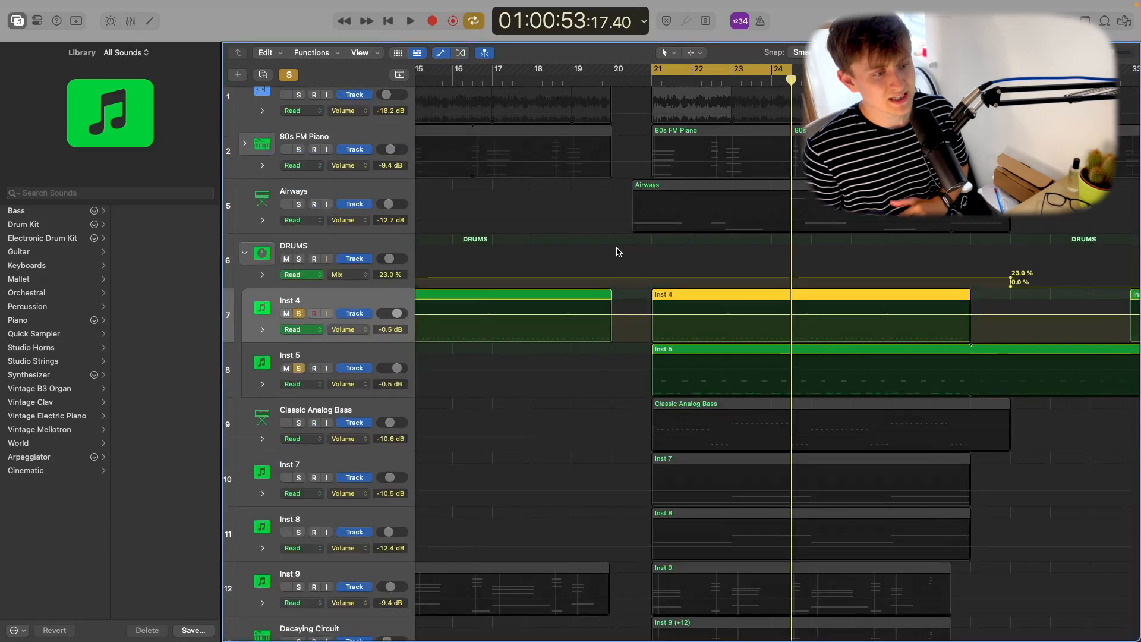
Examine the reverb Mix automation on the DRUMS track across the whole arrangement
scroll(619, 252, right, 10)
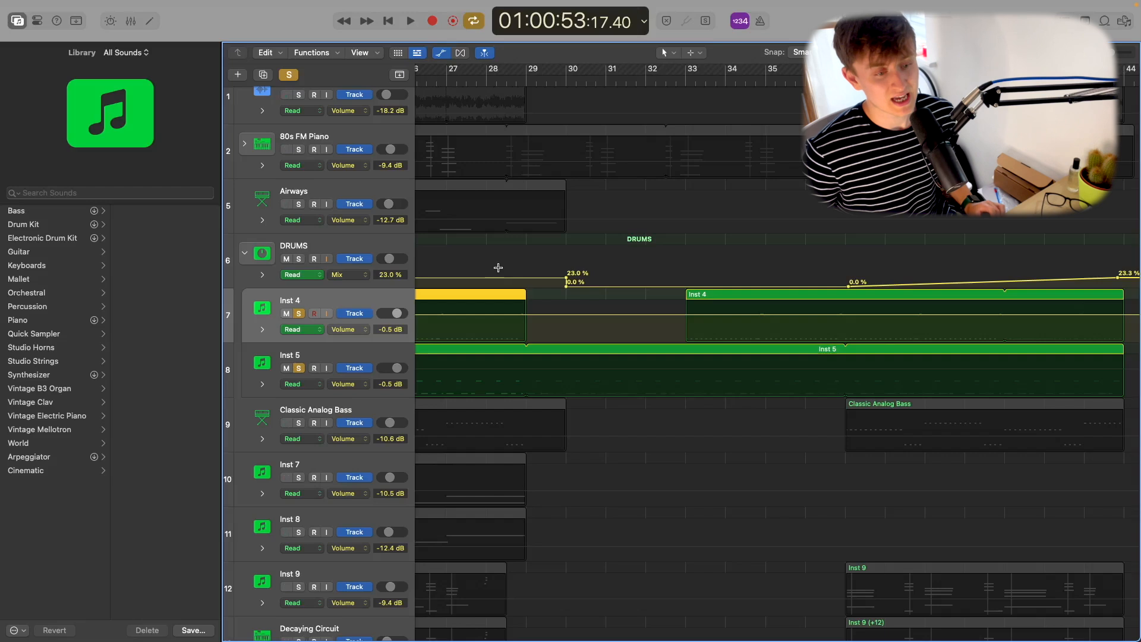
key(super+Left)
key(super+Left)
key(super+Left)
key(super+Left)
key(super+Left)
key(super+Left)
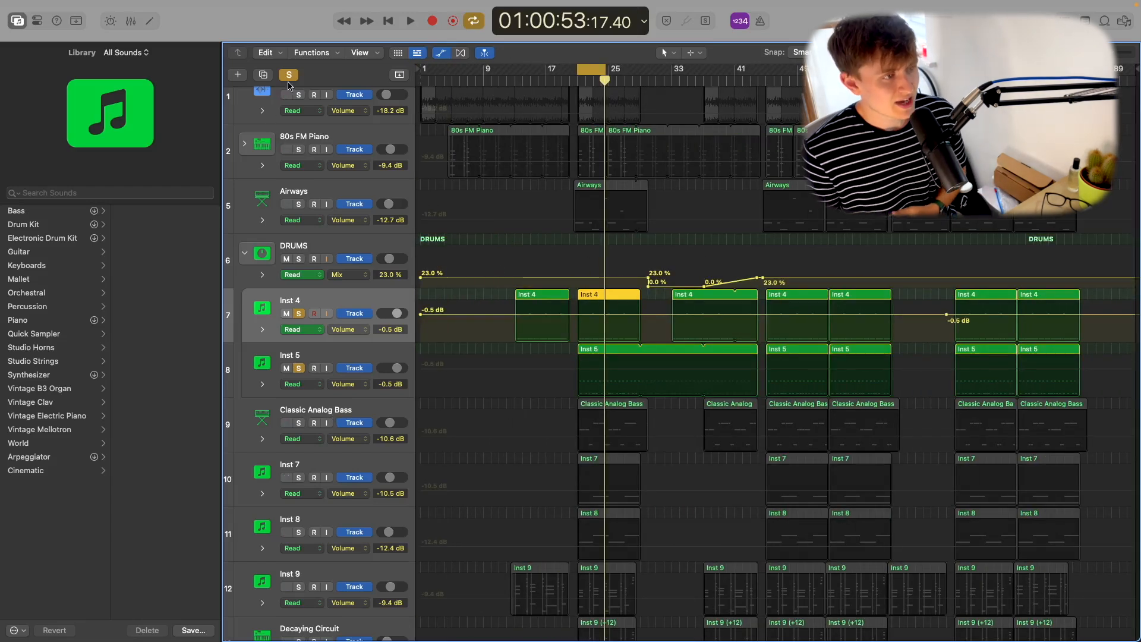
Clear all solos, then solo the Classic Analog Bass together with the DRUMS stack, Inst 4 and Inst 5
click(291, 78)
scroll(414, 411, down, 3)
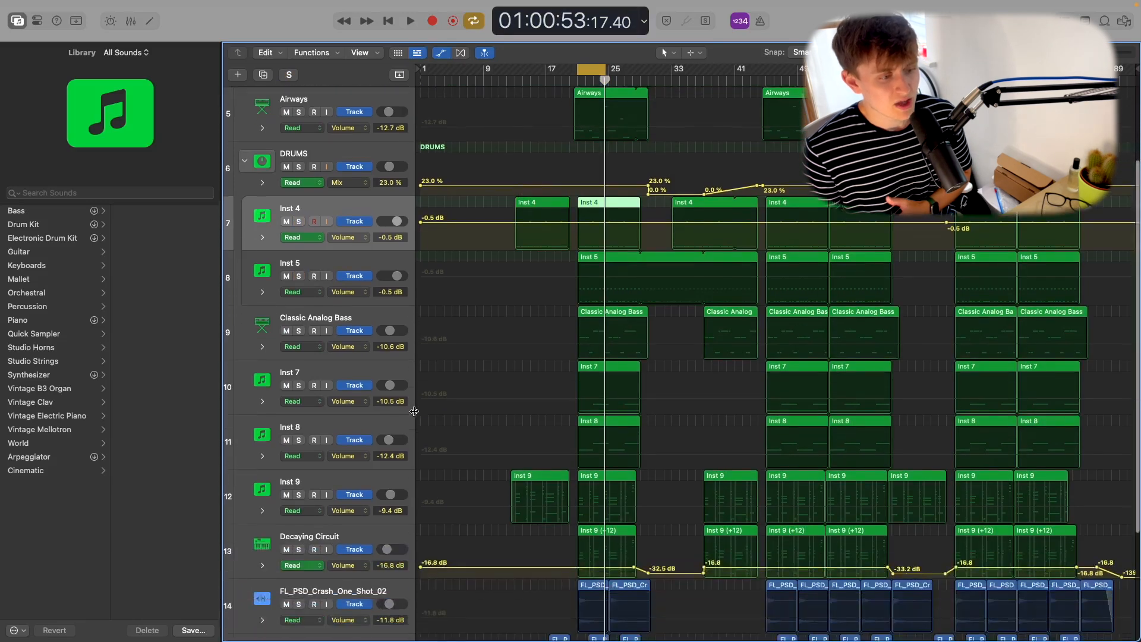
click(300, 332)
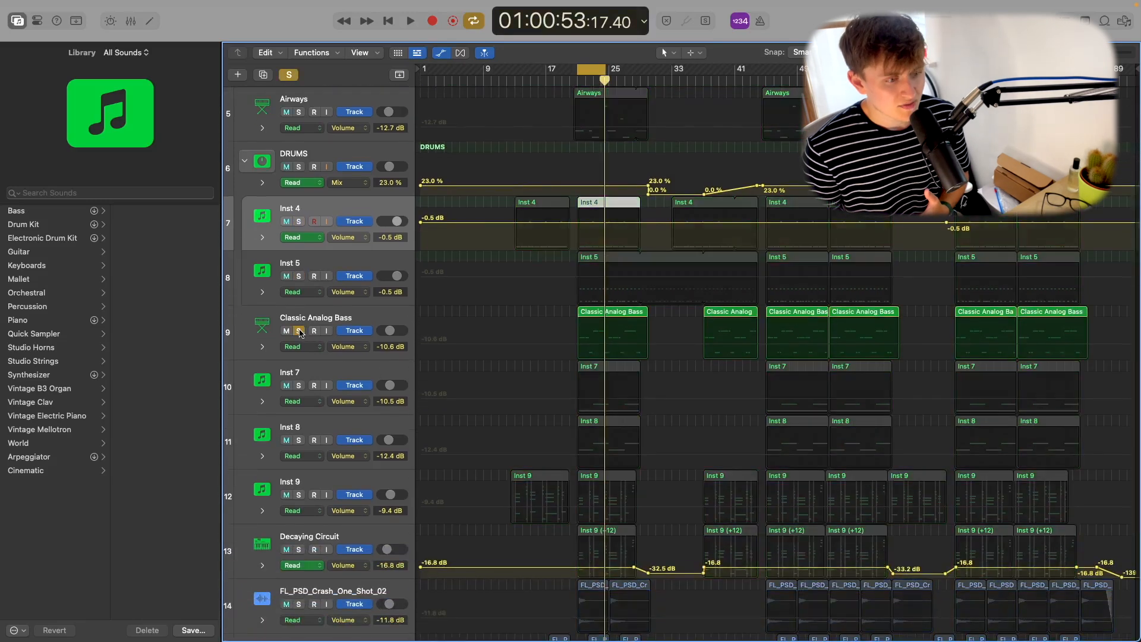
scroll(297, 299, up, 1)
drag(298, 207, 305, 318)
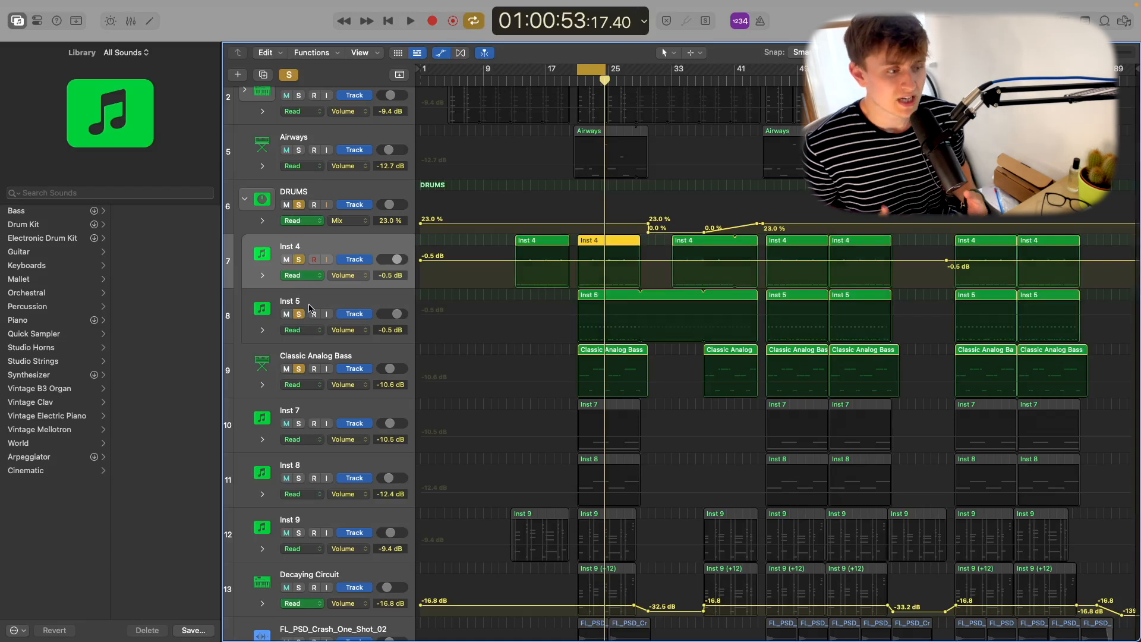
Inspect the Retro Synth instrument and the Channel EQ curve on the Classic Analog Bass channel
click(353, 353)
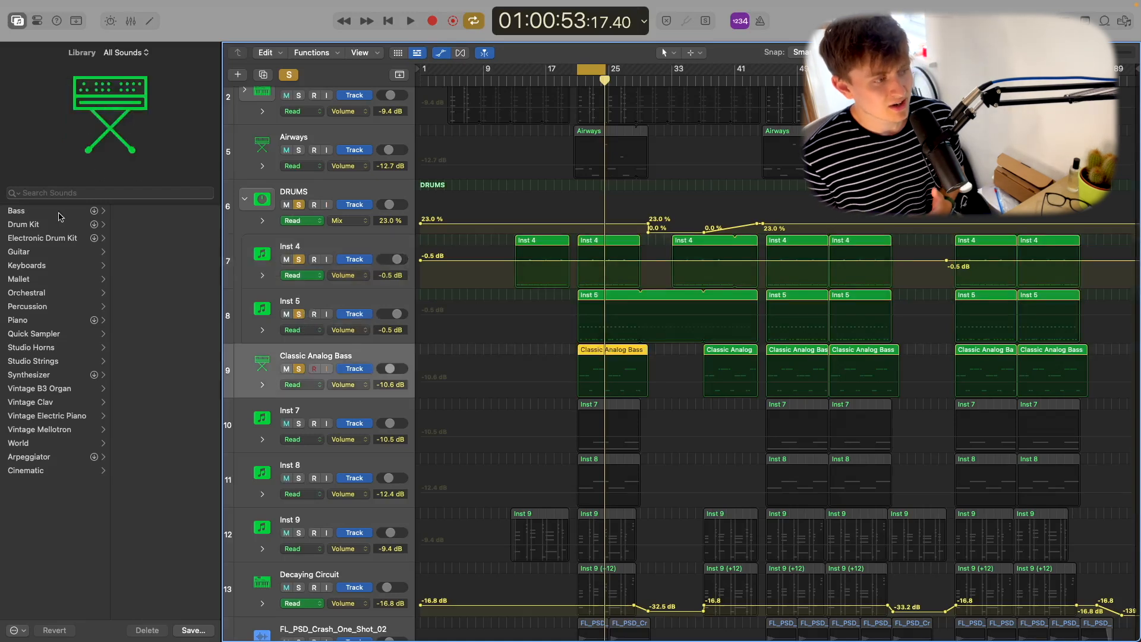
key(x)
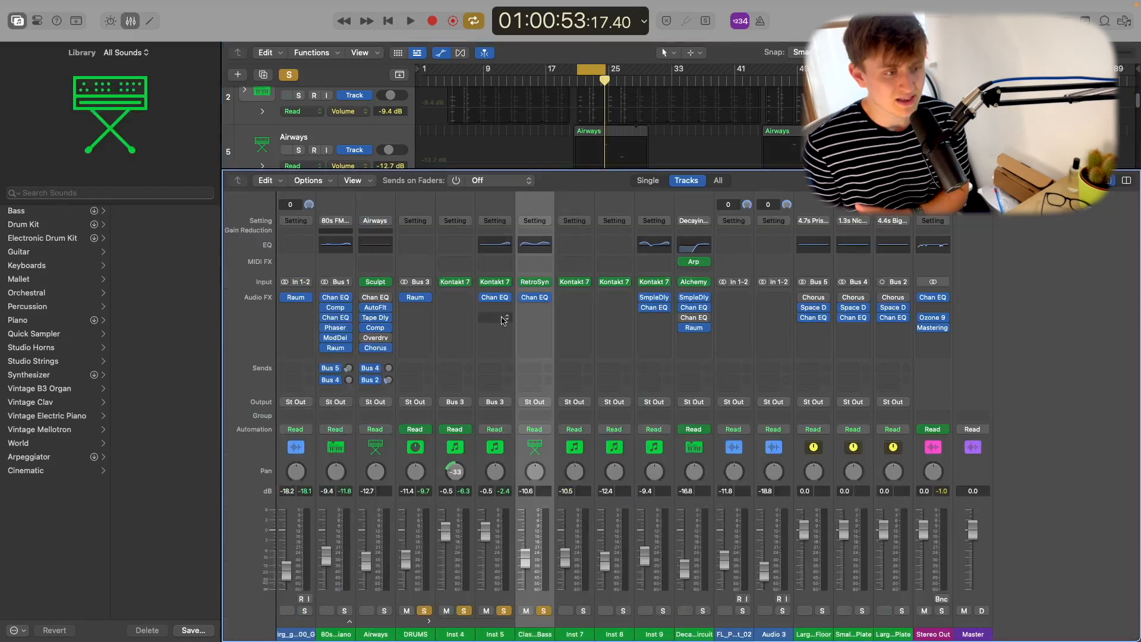
click(535, 283)
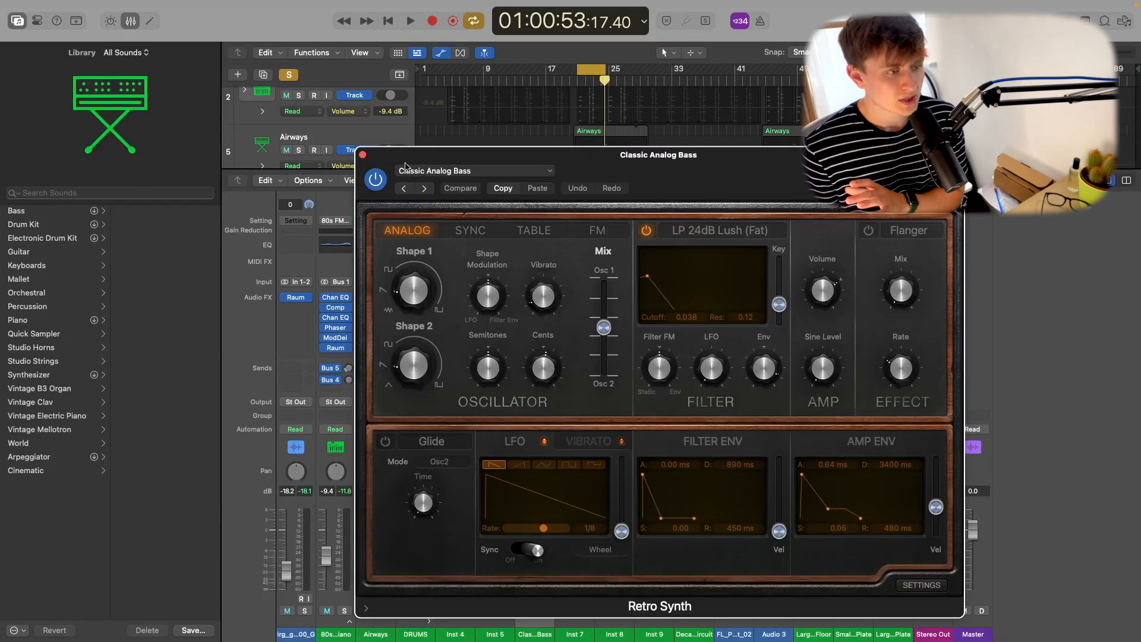
click(363, 156)
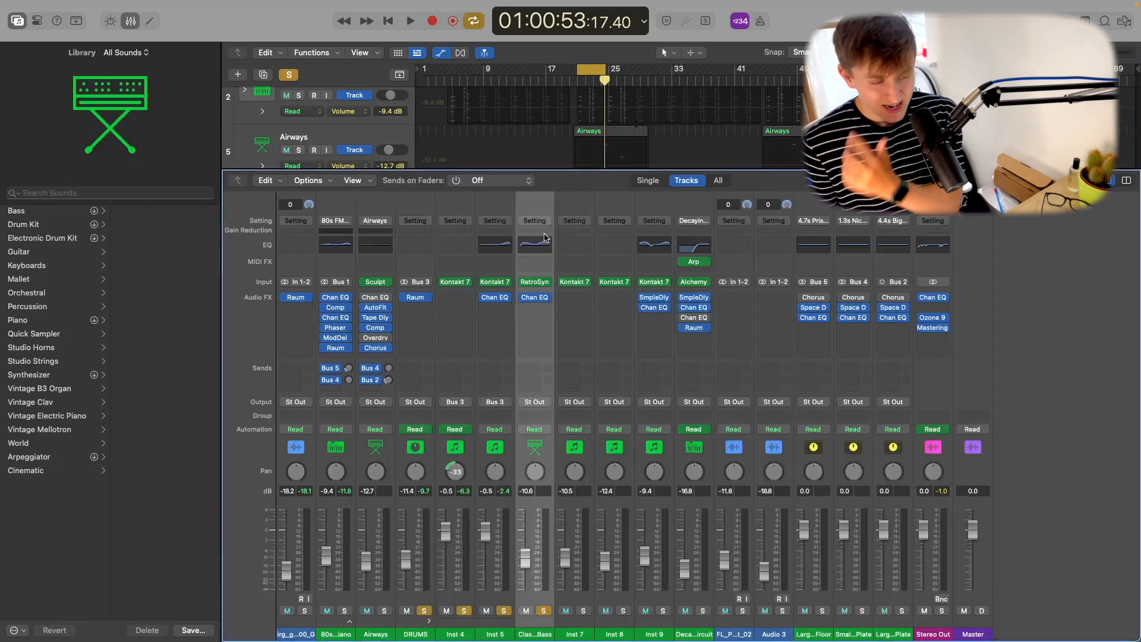
click(545, 239)
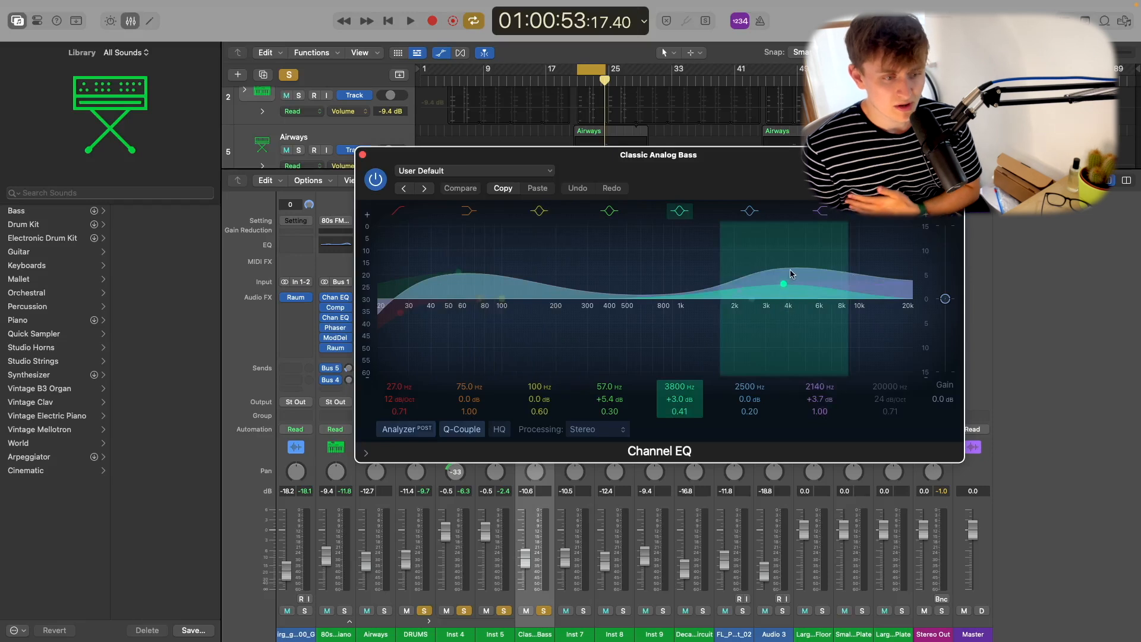
click(363, 155)
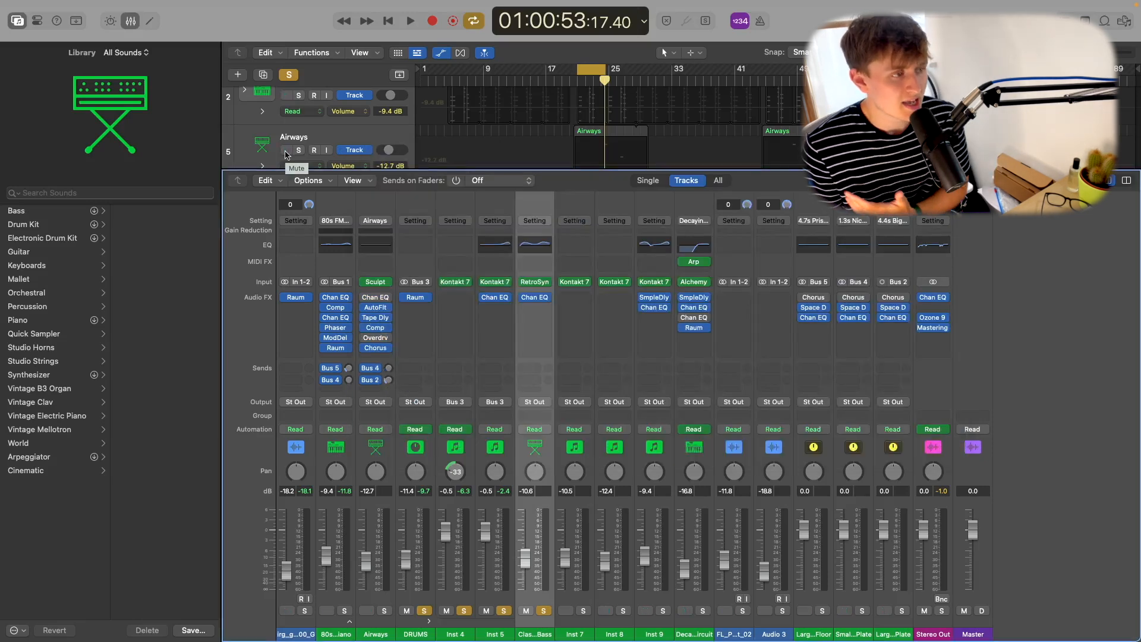
key(x)
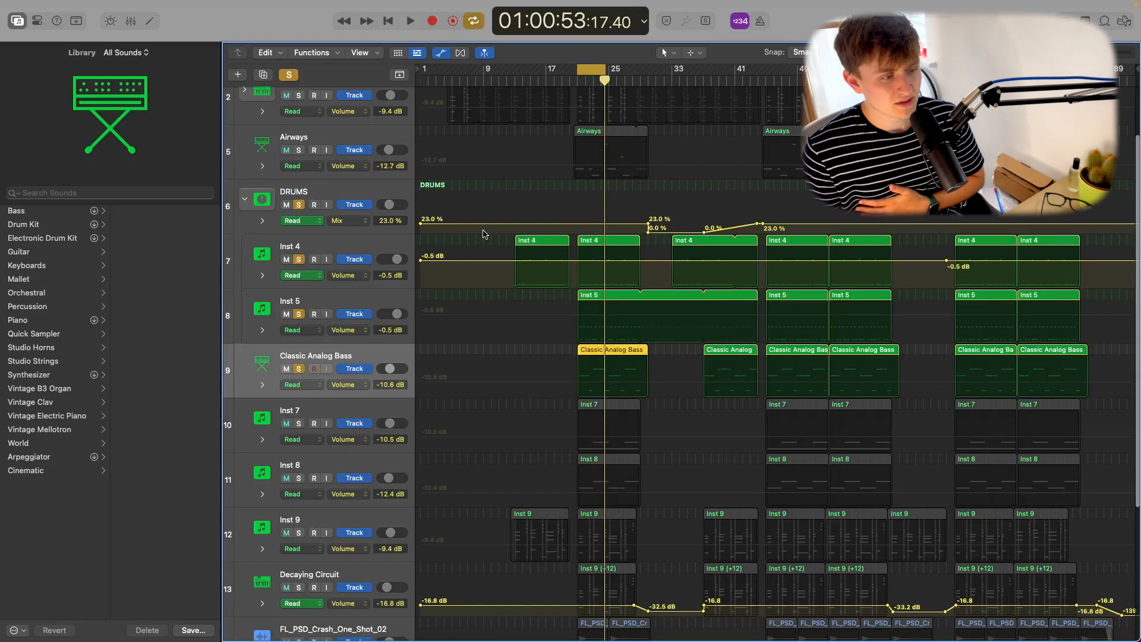
Play the soloed drums and Classic Analog Bass together through the cycled section
click(576, 80)
key(space)
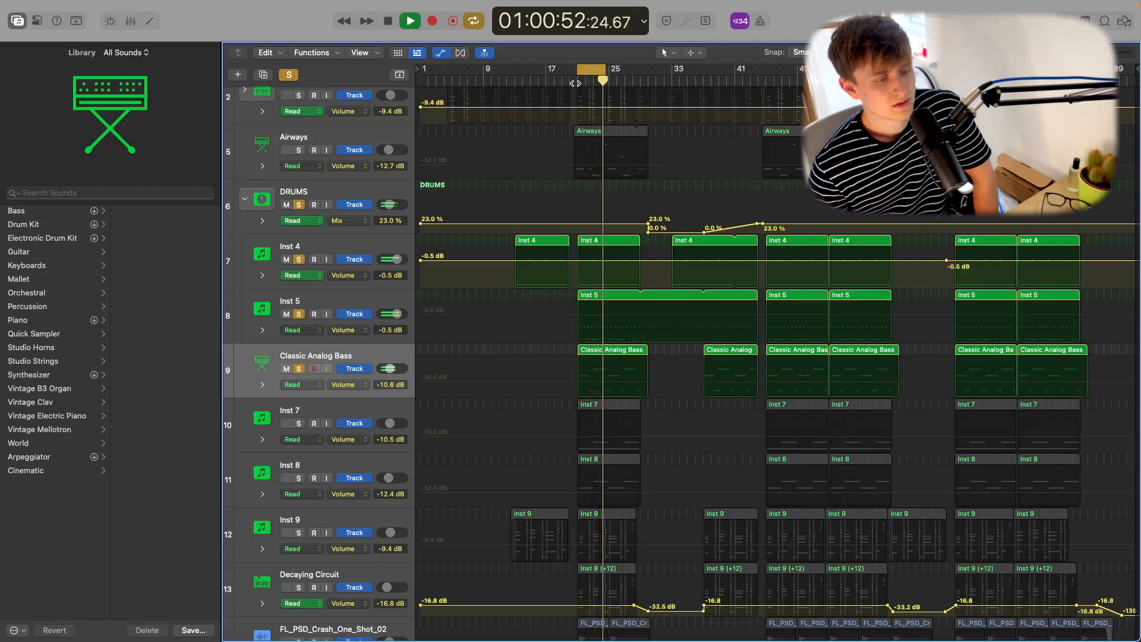
key(space)
Add the guitar loop, 80s FM Piano and Airways to the solo, extend the cycle to bar 29, and play all the soloed tracks
scroll(299, 226, up, 3)
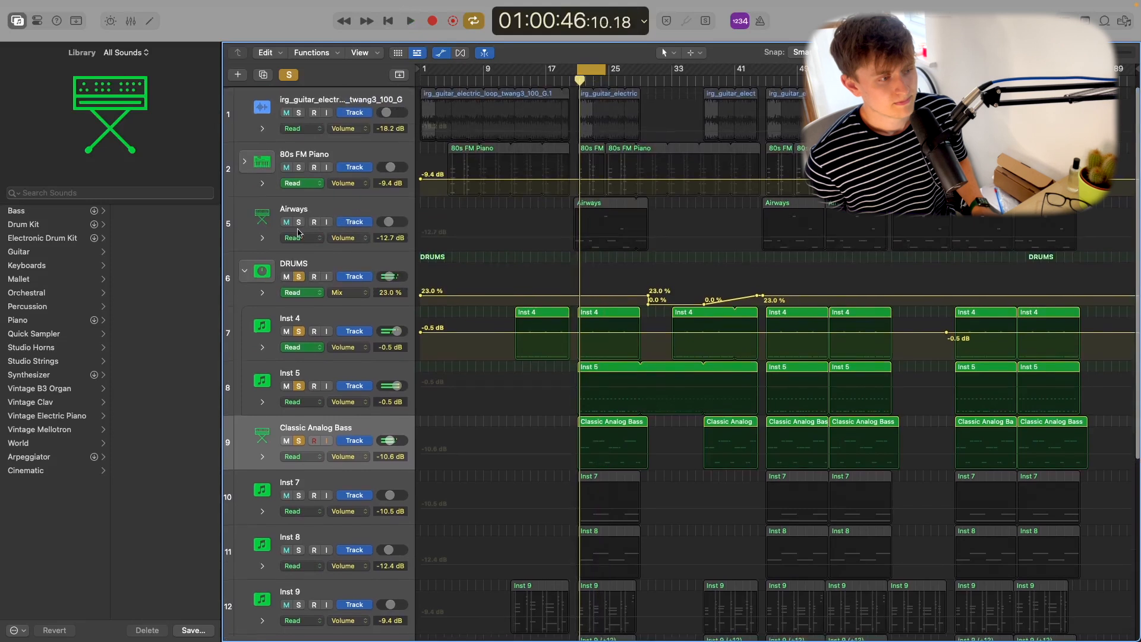
drag(298, 222, 311, 82)
drag(602, 72, 635, 78)
key(space)
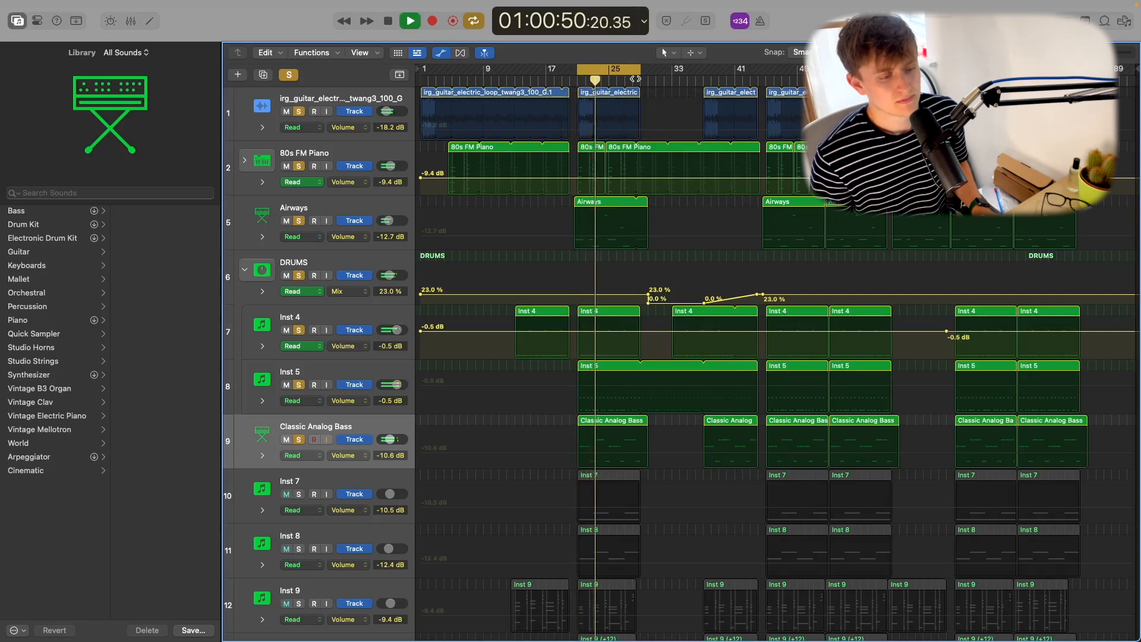
scroll(524, 229, down, 2)
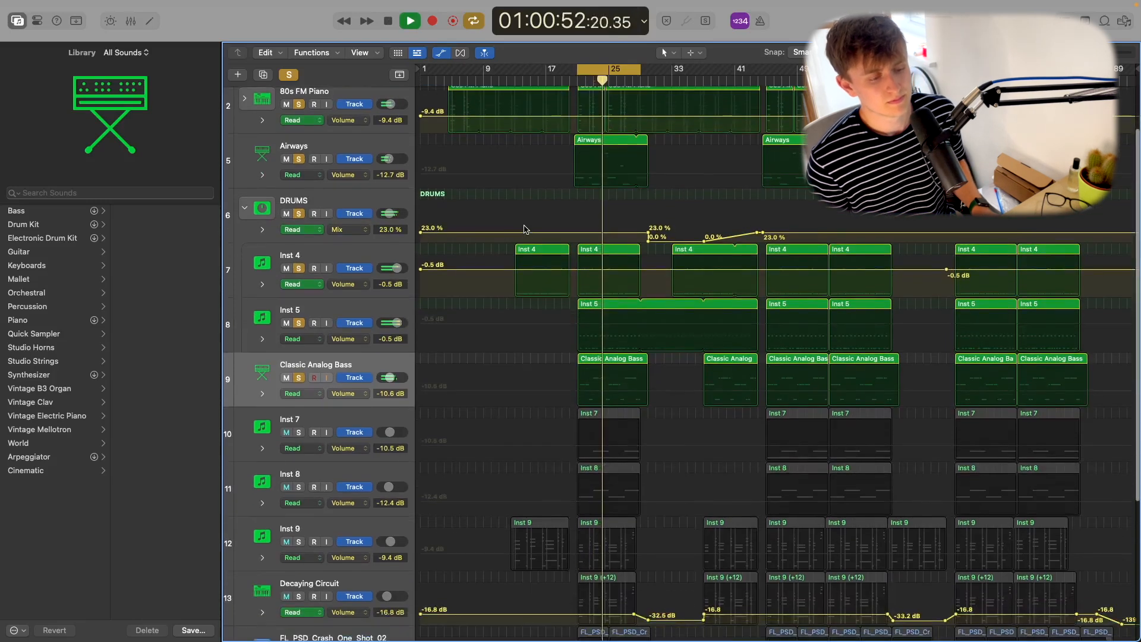
scroll(525, 230, down, 5)
key(space)
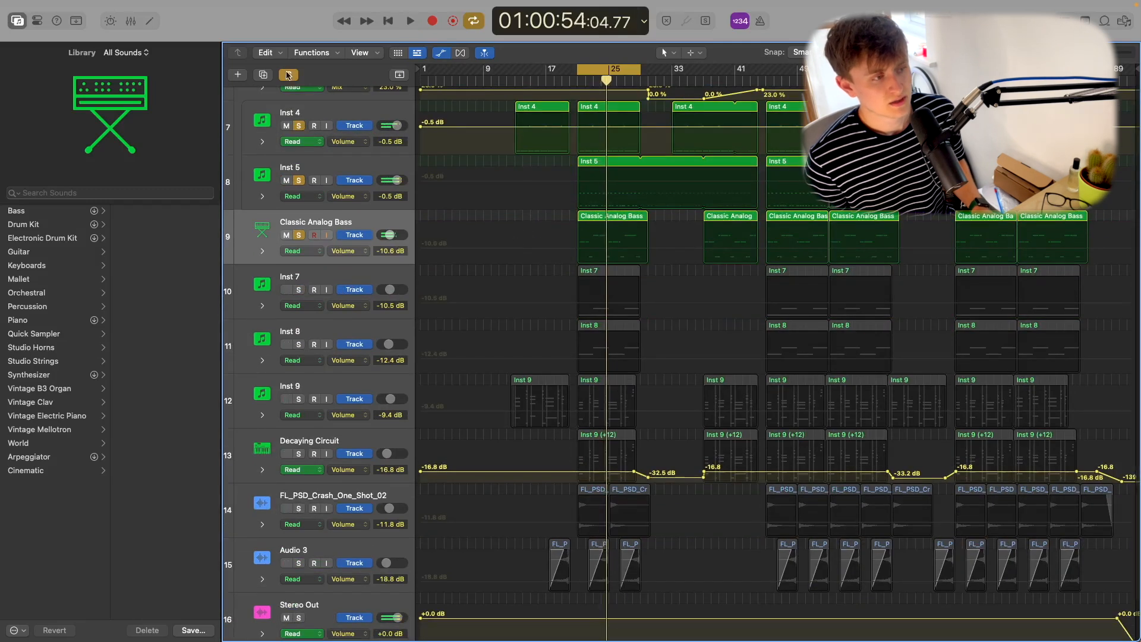
Clear all solos and inspect the Electric Vintage guitar instrument in Kontakt 7 on the Inst 7 channel
click(288, 72)
click(321, 283)
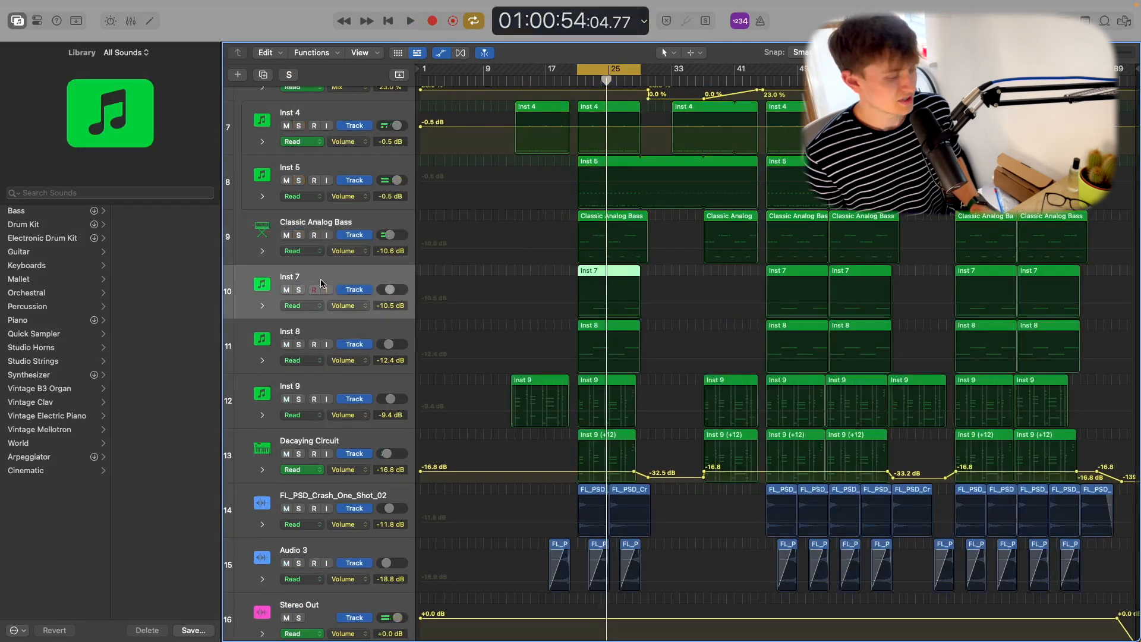
key(x)
click(574, 283)
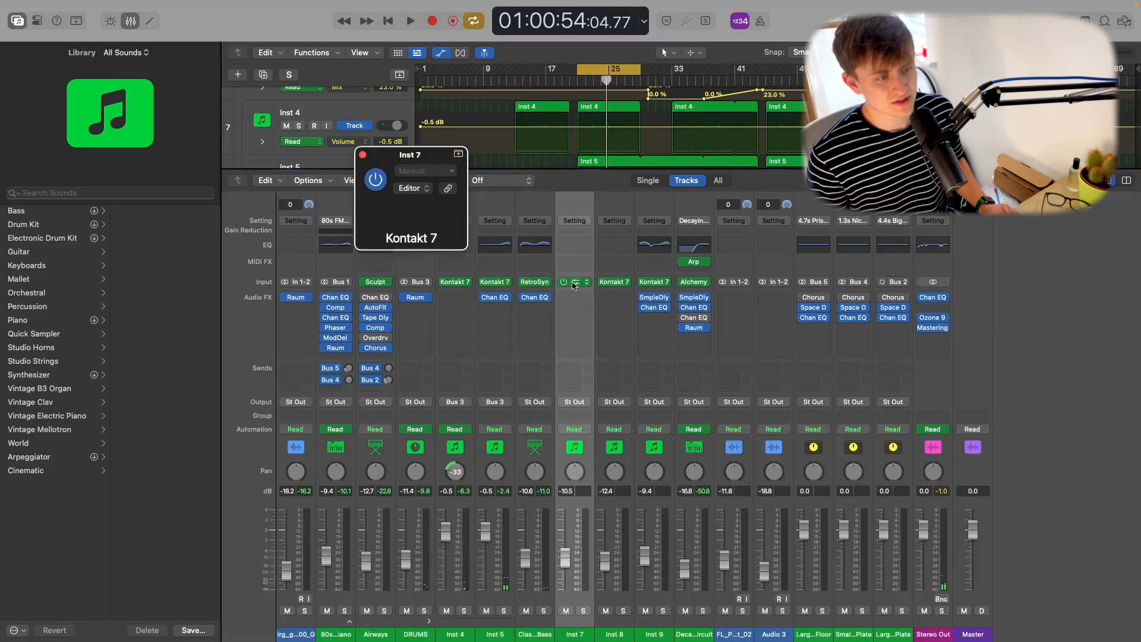
drag(599, 172, 594, 104)
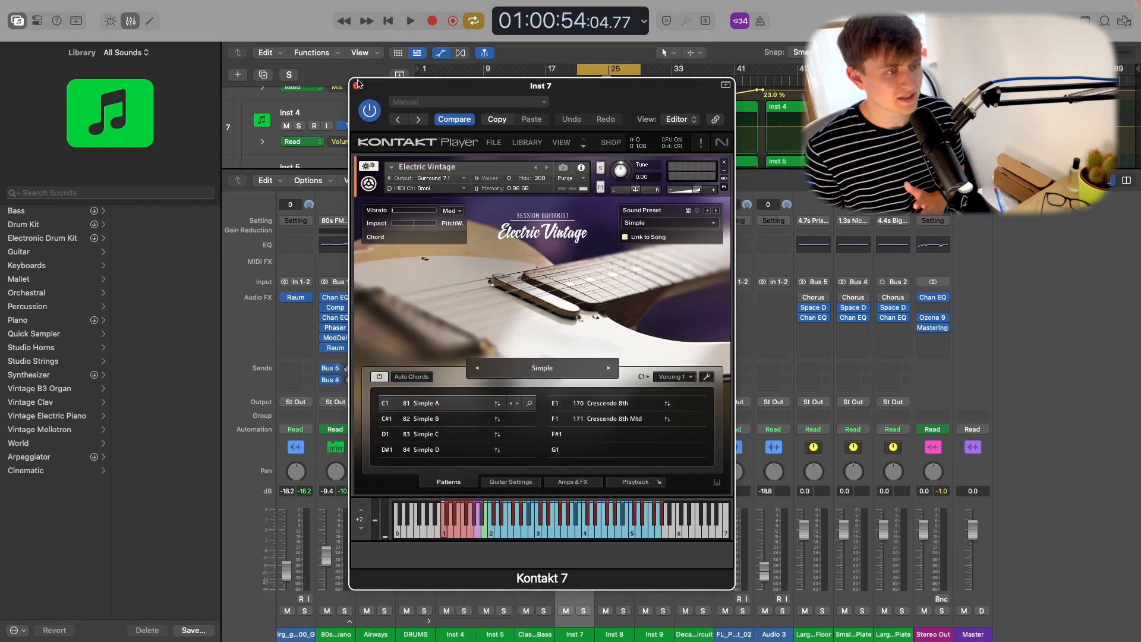
click(357, 86)
Check the Kontakt 7 instrument on the Inst 8 channel and return to the full arrangement
click(607, 284)
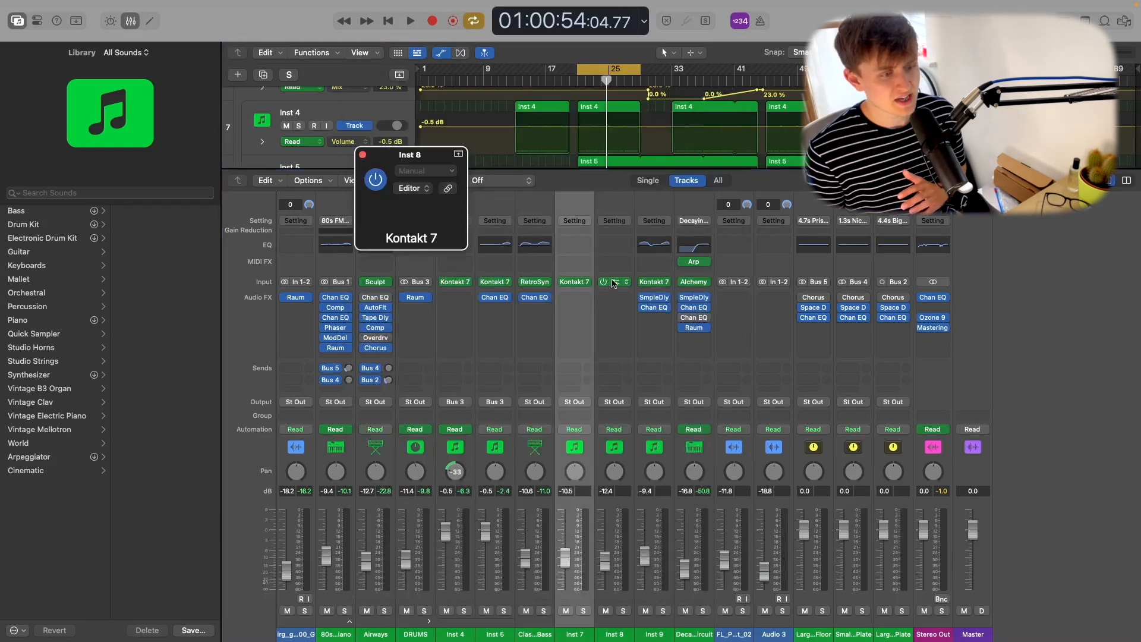
click(363, 156)
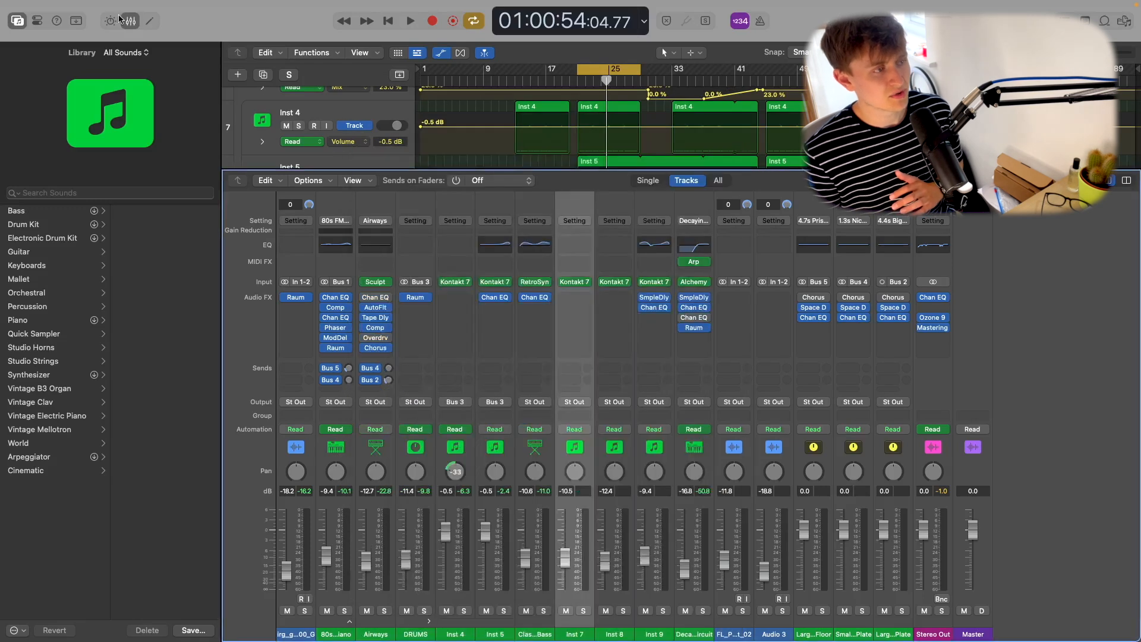
click(123, 22)
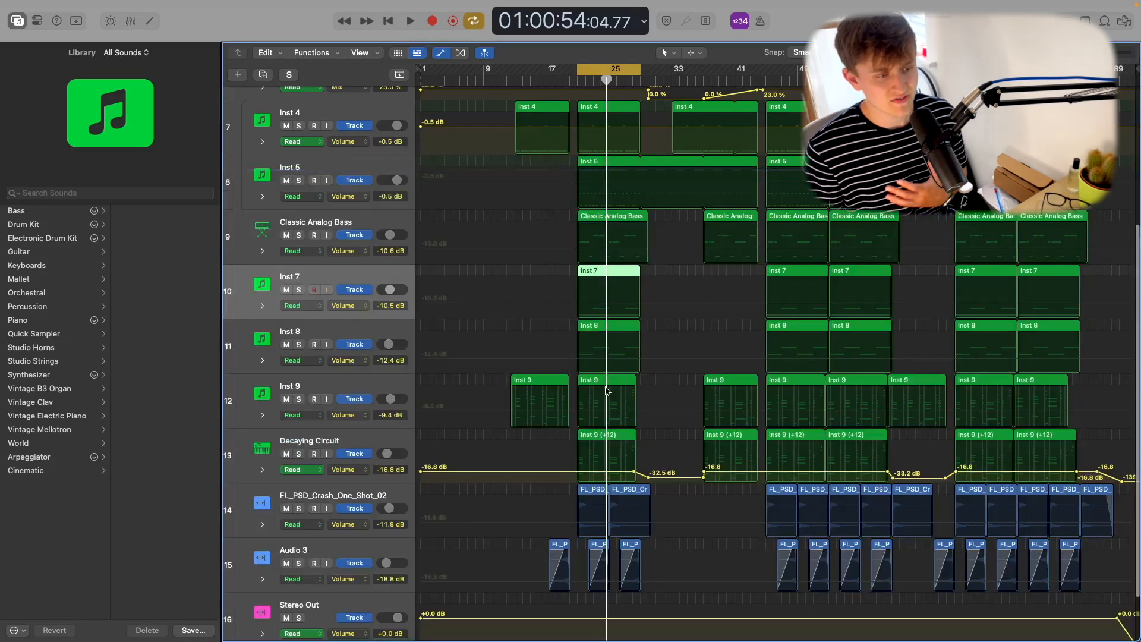
Solo Inst 7 and Inst 8 and play them together from the start of the cycled section
click(603, 332)
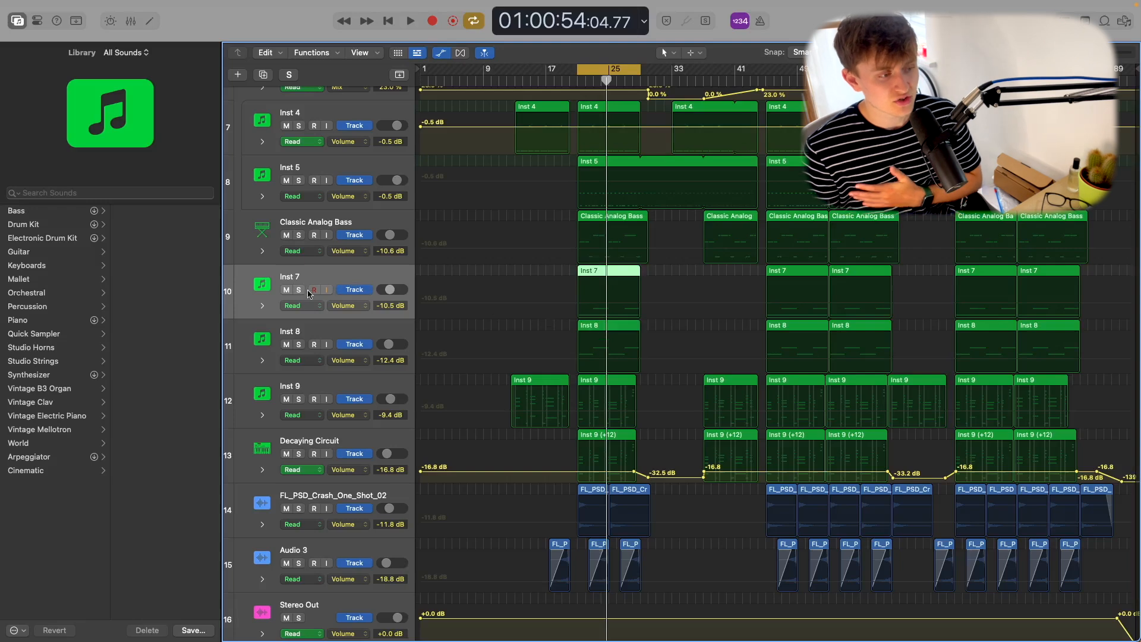
drag(299, 290, 310, 331)
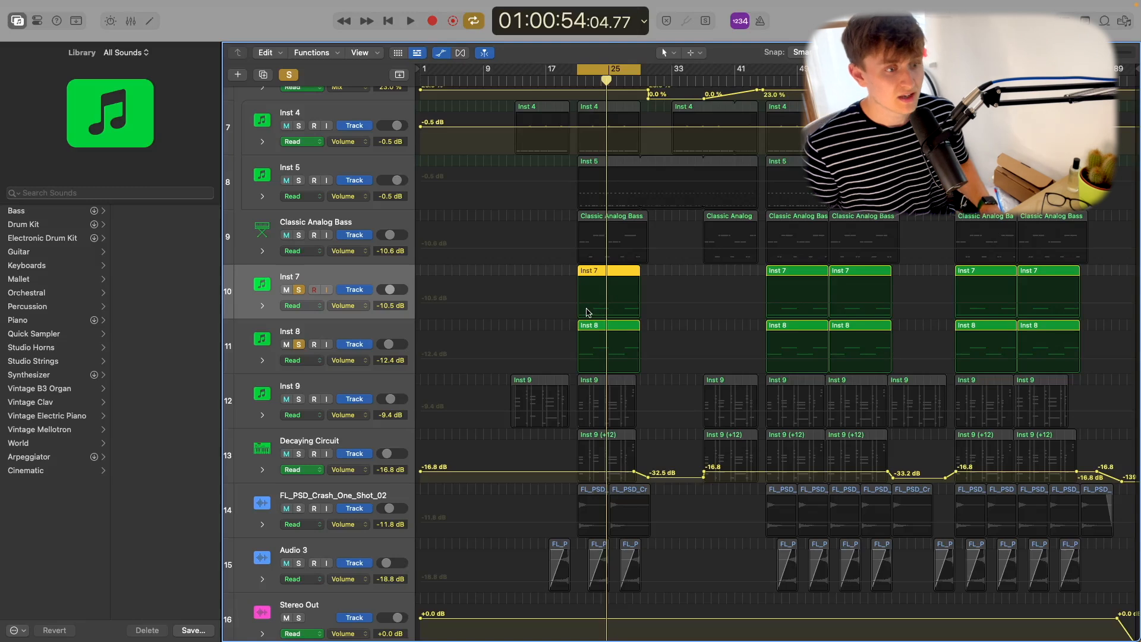
click(577, 77)
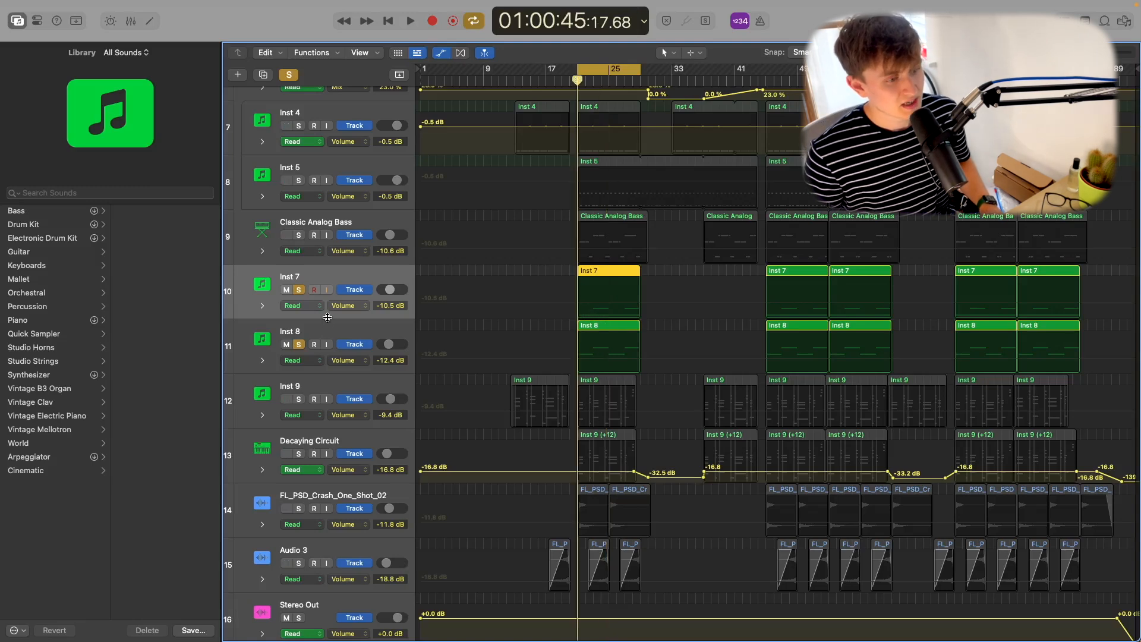
key(space)
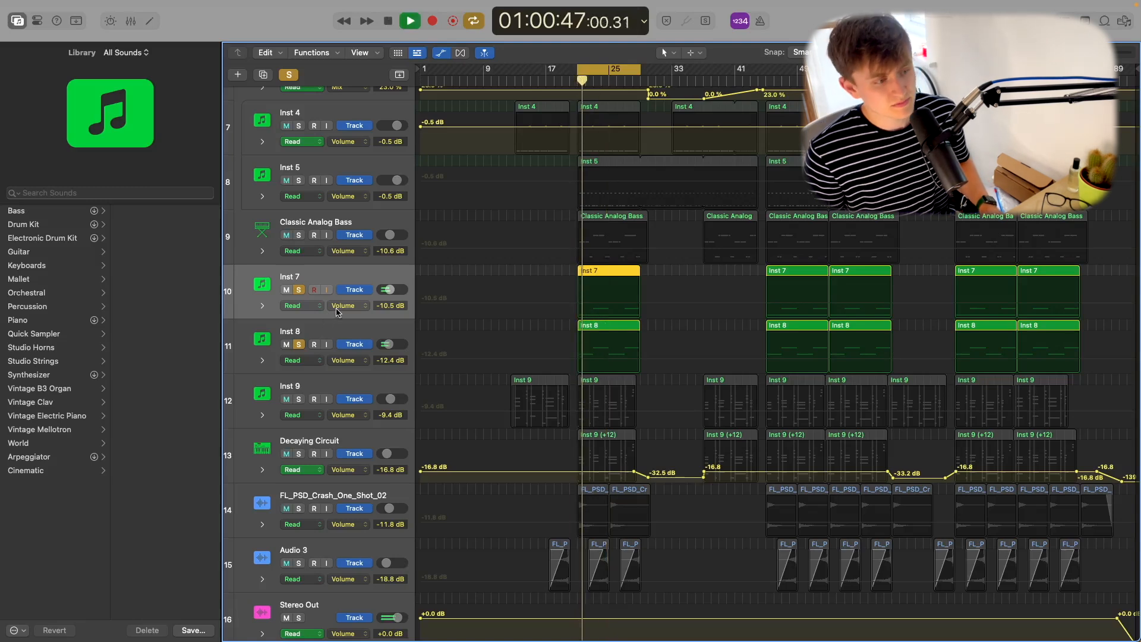
scroll(339, 307, up, 1)
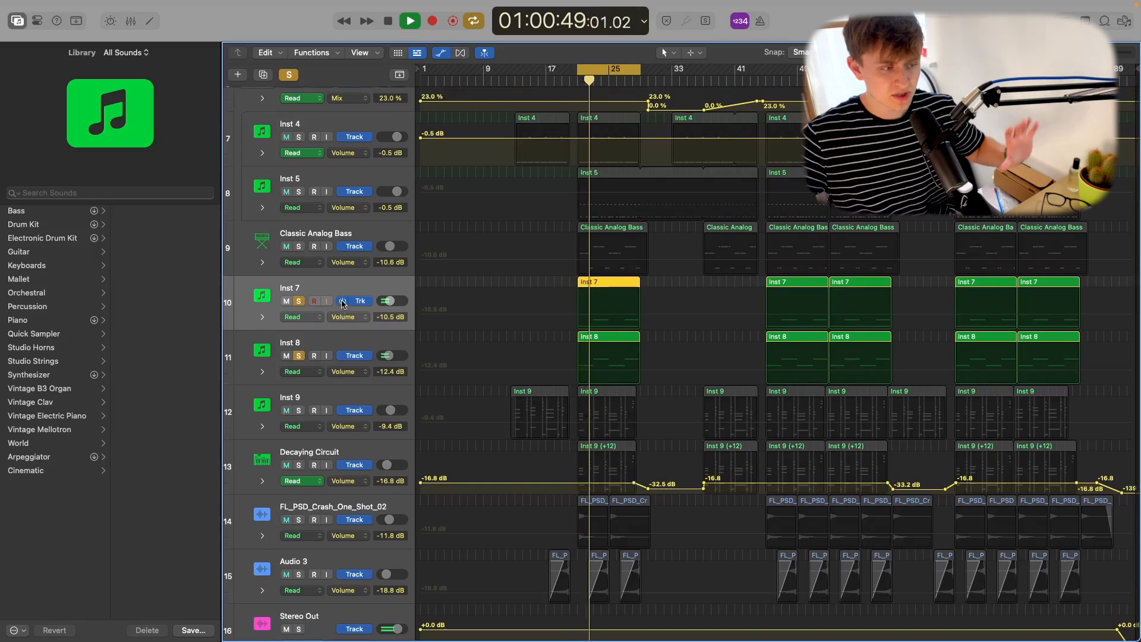
key(space)
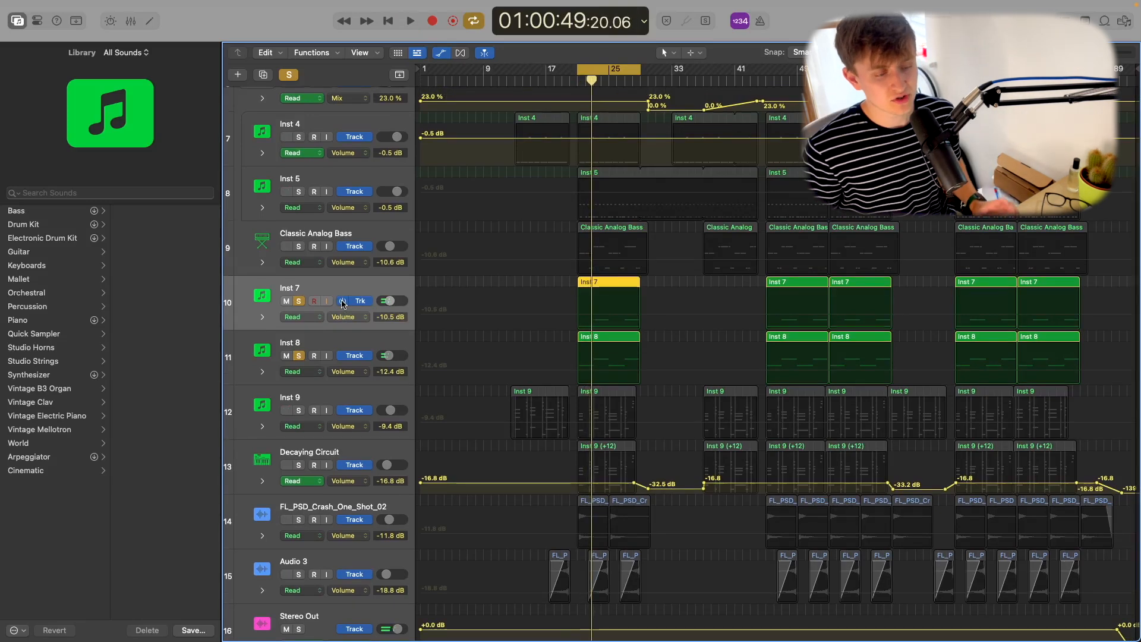
Add all tracks from the guitar loop down to Classic Analog Bass to the solo and play them with Inst 7 and Inst 8
scroll(295, 246, up, 5)
drag(298, 312, 299, 89)
scroll(373, 315, up, 10)
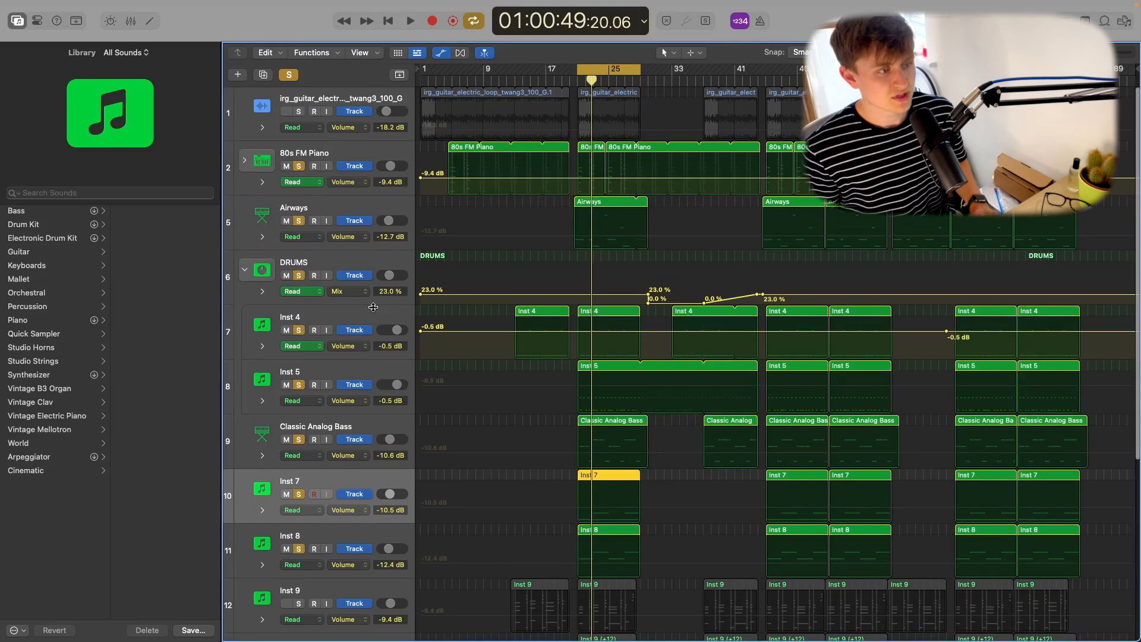
click(298, 110)
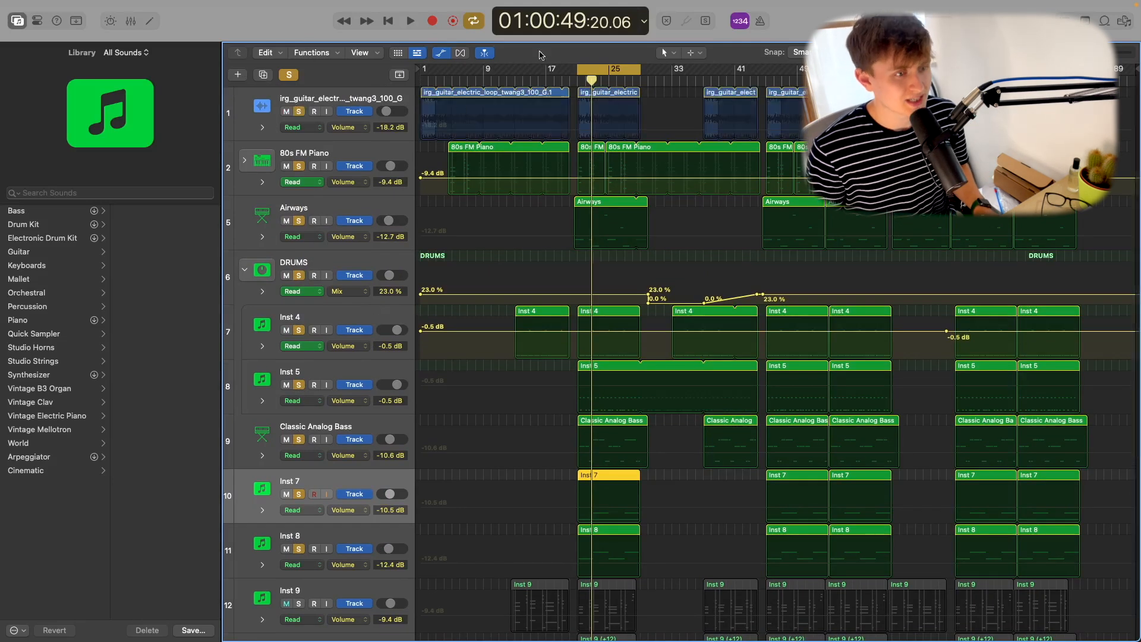
key(space)
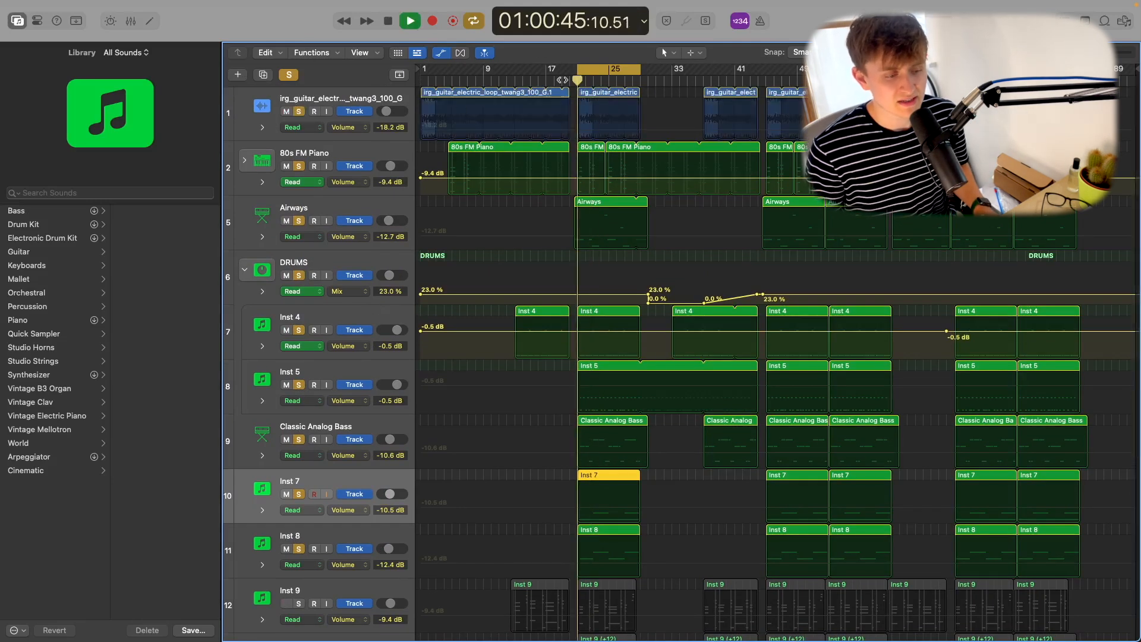
scroll(581, 131, down, 3)
scroll(581, 131, down, 3)
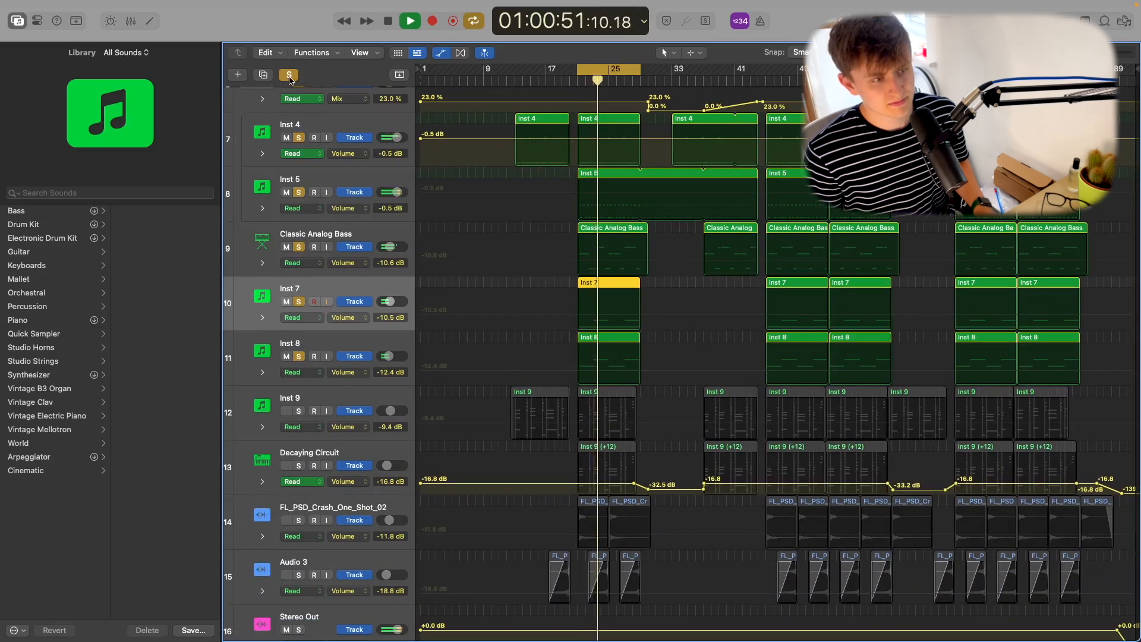
key(space)
Clear all solos, select the Inst 9 track and solo it
click(290, 76)
click(327, 398)
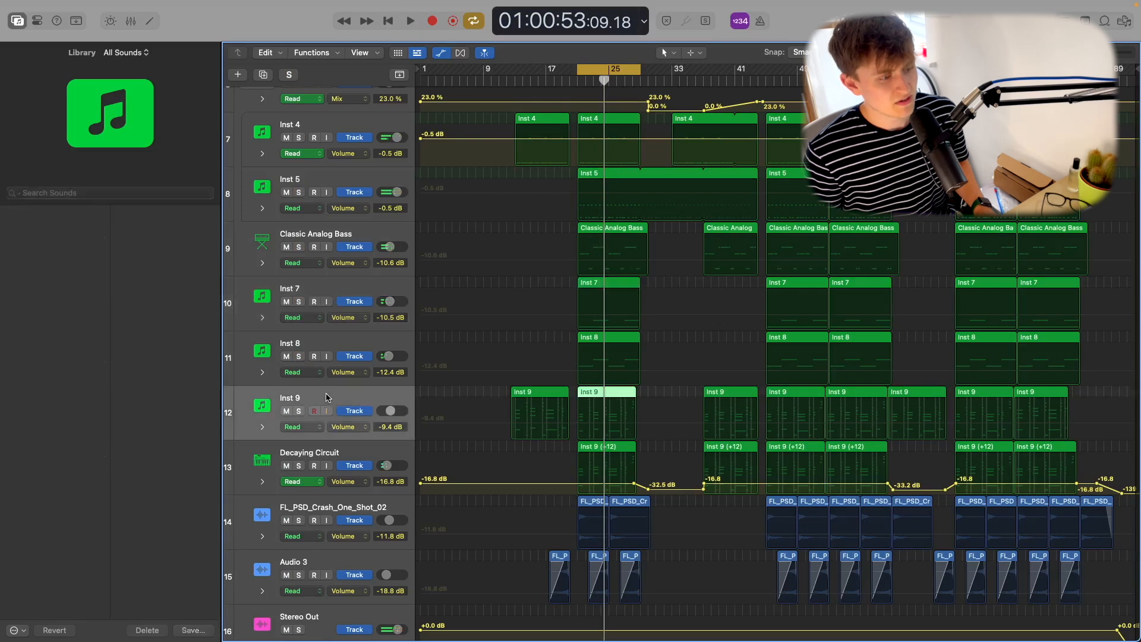
click(299, 411)
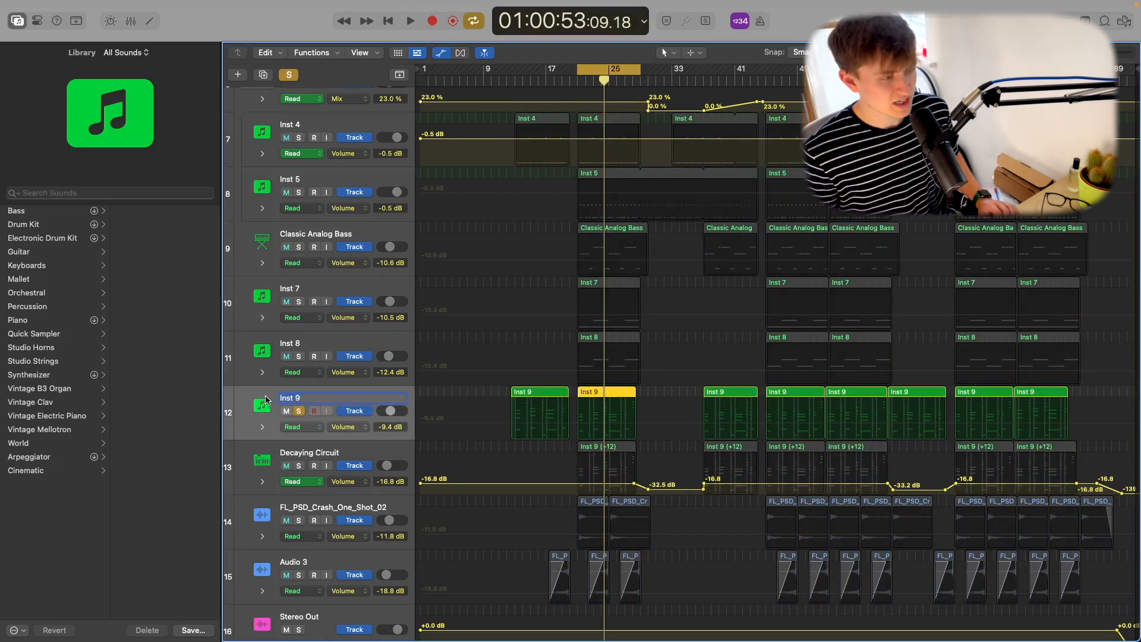
Inspect The Maverick piano in Kontakt 7 and the Channel EQ curve on the Inst 9 channel
key(x)
click(649, 283)
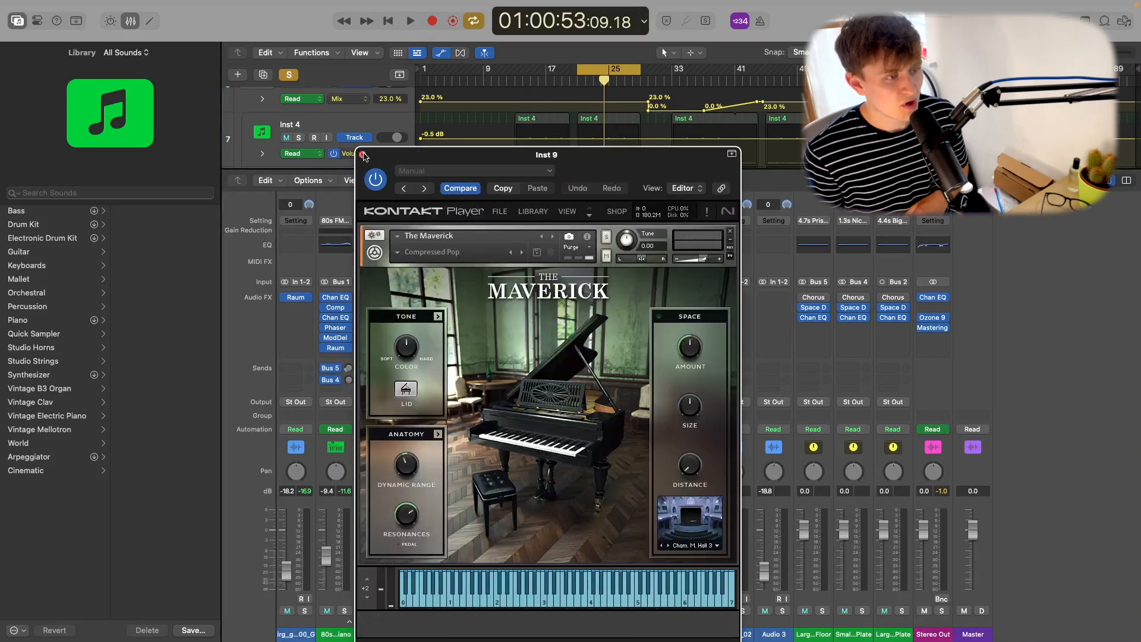
click(363, 155)
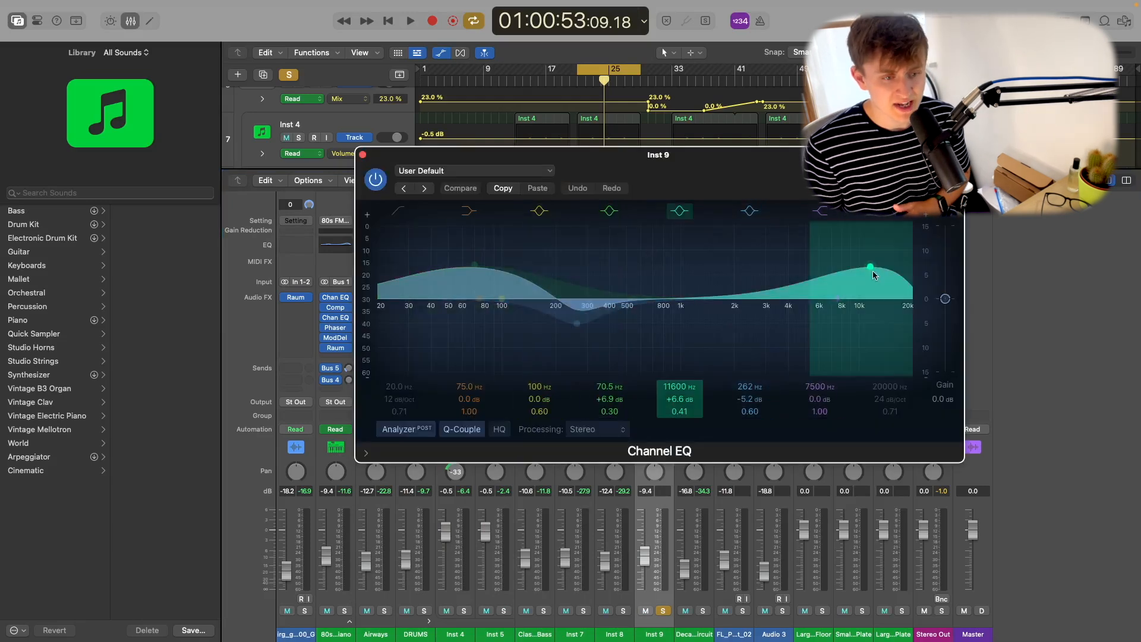
click(363, 155)
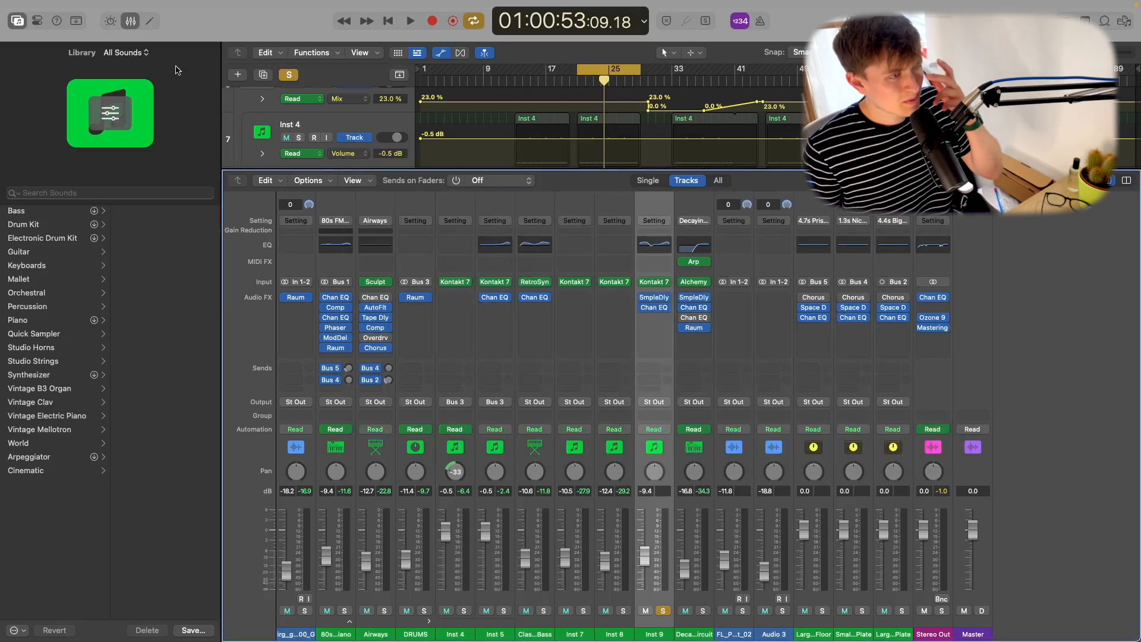
key(x)
Play the soloed Inst 9 piano on its own through the cycled section
key(space)
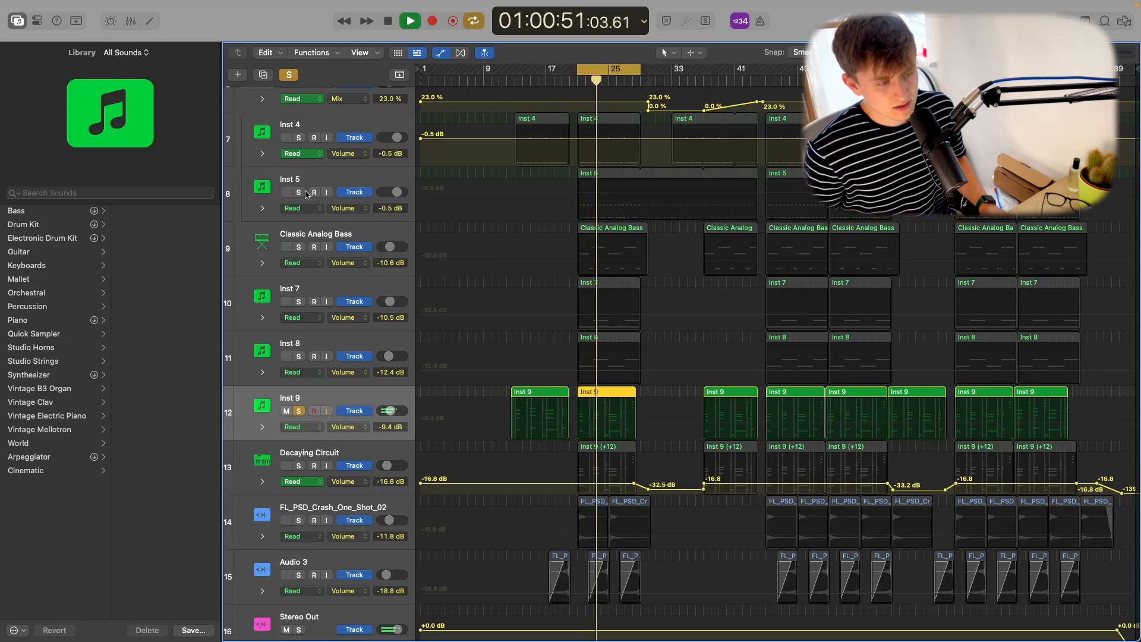
click(299, 411)
key(space)
Add the tracks above Inst 9 to the solo and play them all together with the piano
drag(299, 412, 310, 55)
key(space)
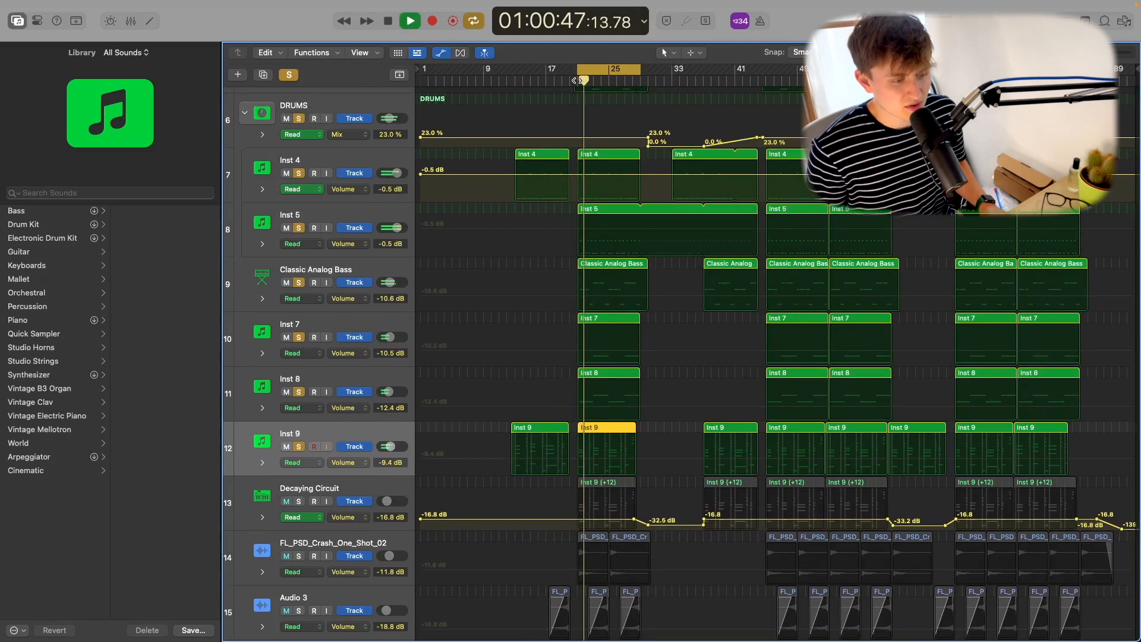
click(299, 447)
scroll(299, 447, down, 4)
Clear all solos, then solo and select the Decaying Circuit track
click(290, 74)
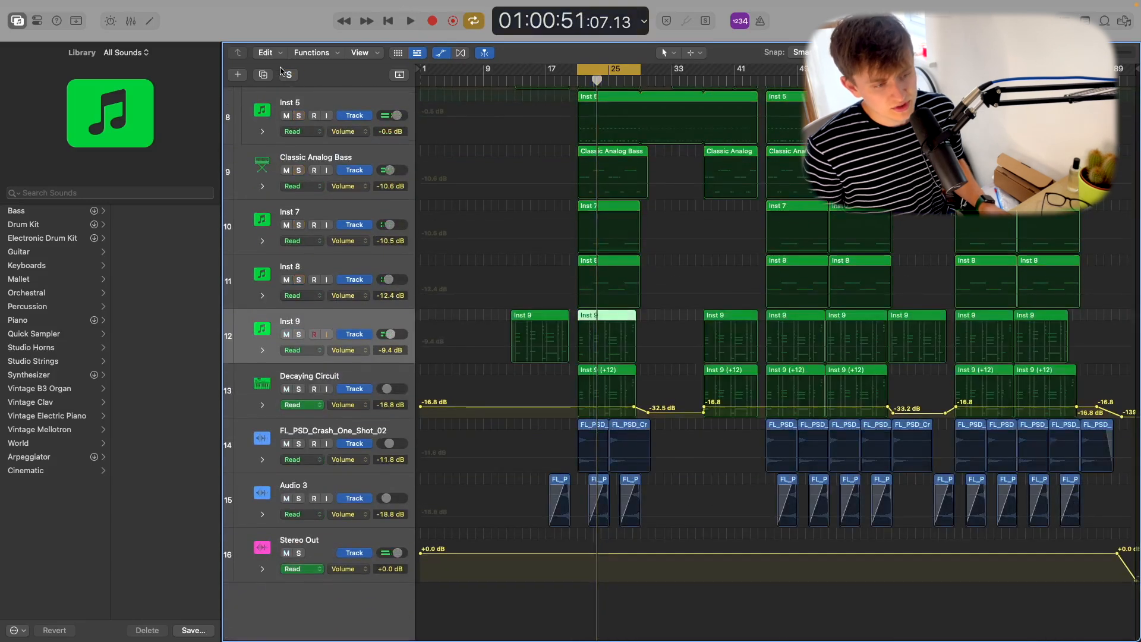
click(299, 389)
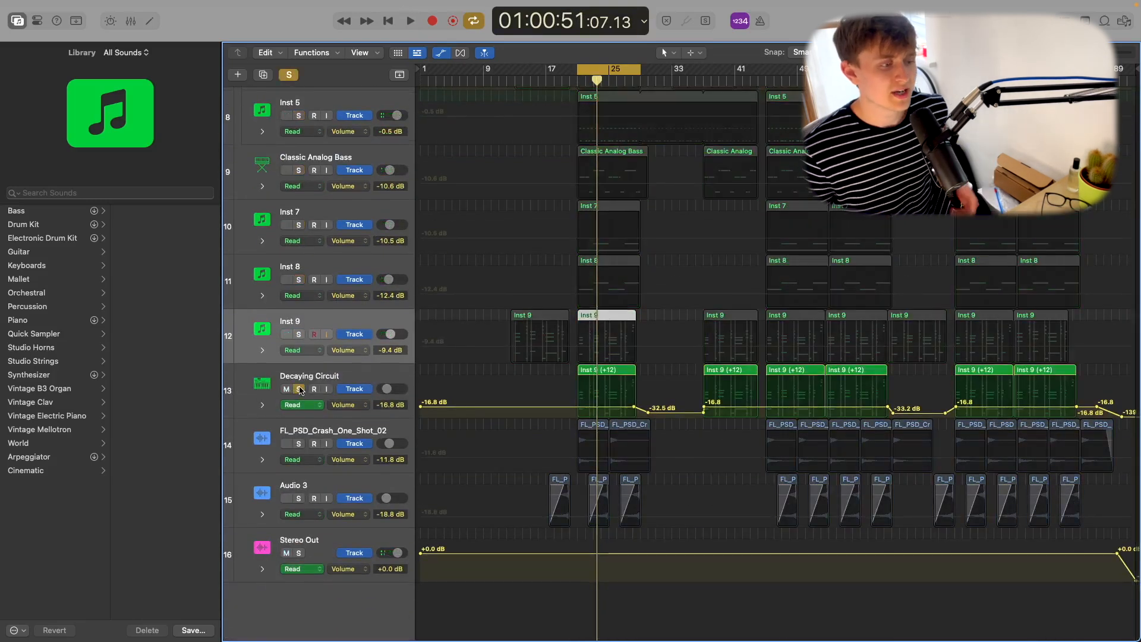
click(355, 379)
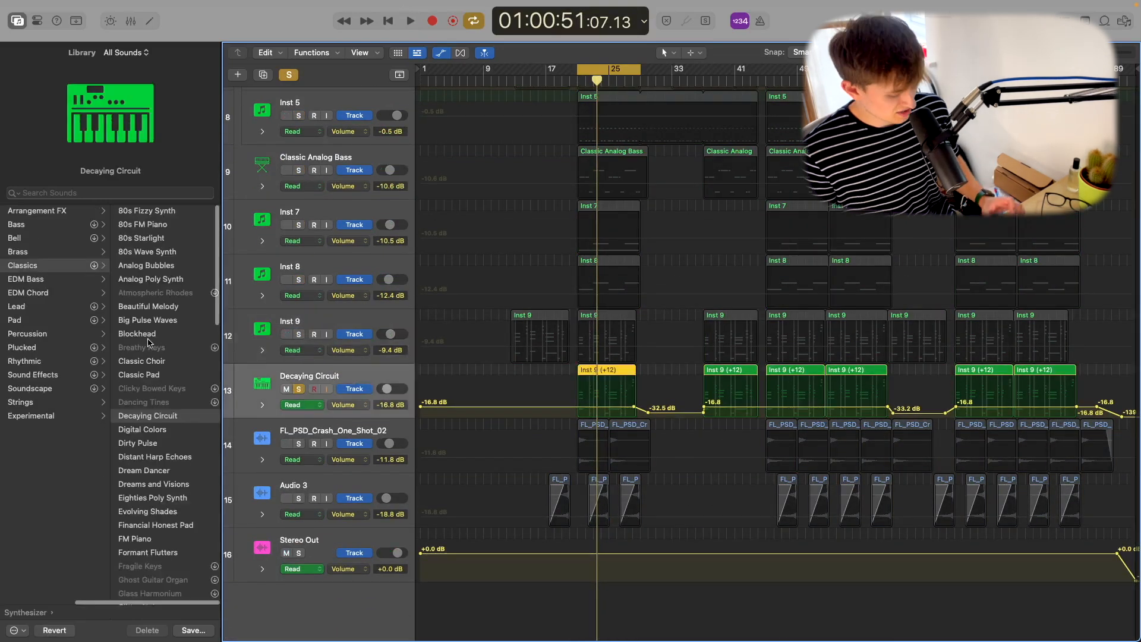
Inspect the Arpeggiator MIDI effect on the Decaying Circuit channel and return to the arrangement
key(x)
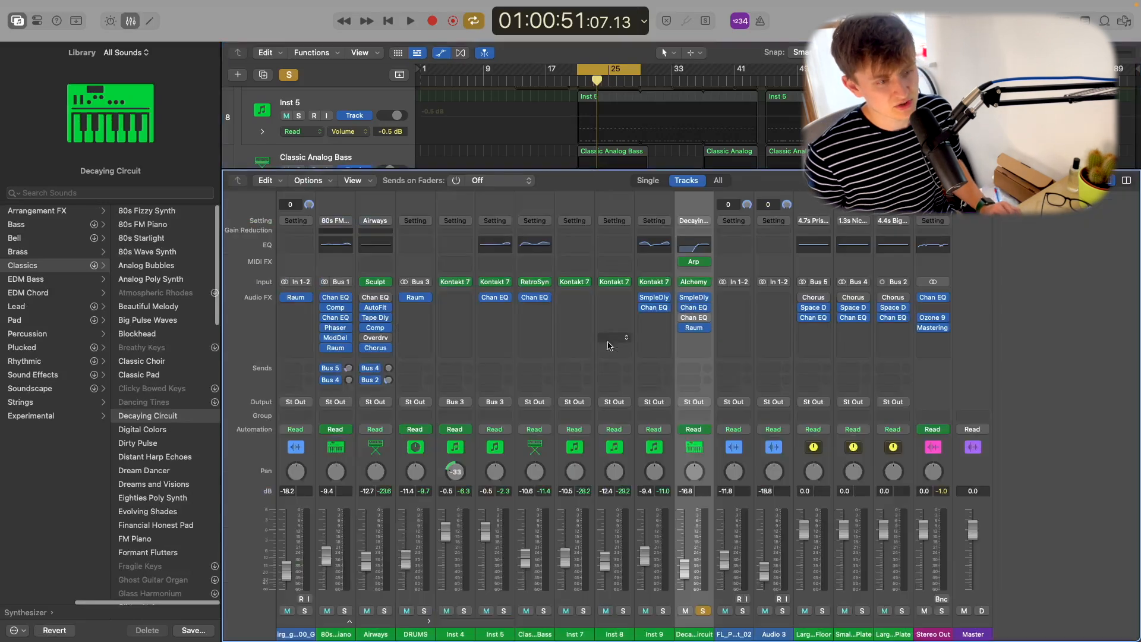
click(695, 263)
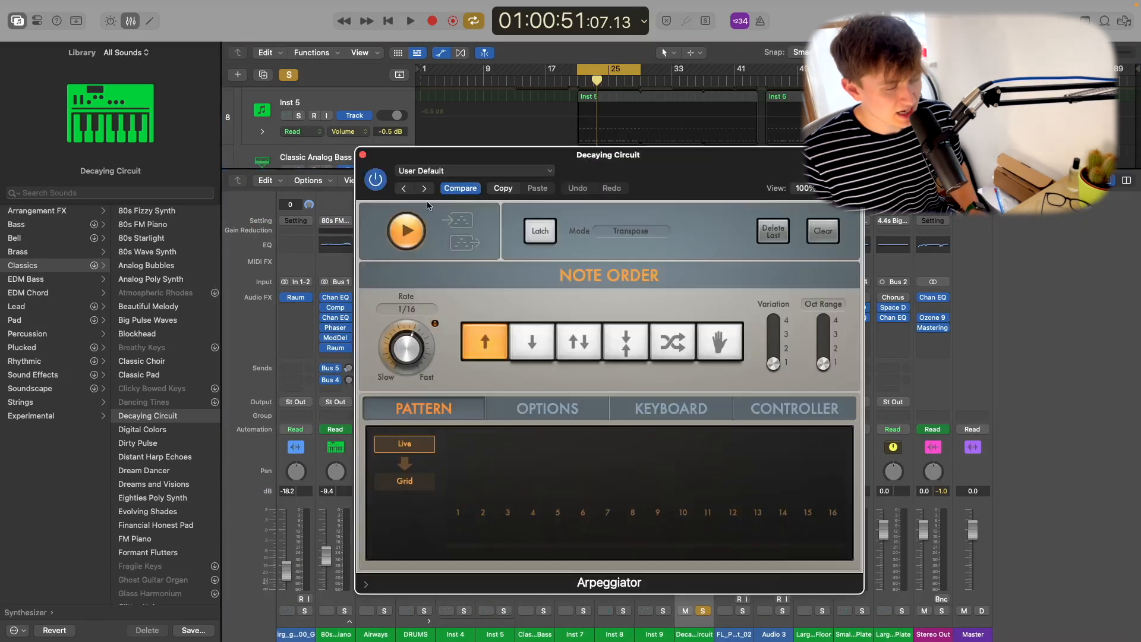
click(362, 154)
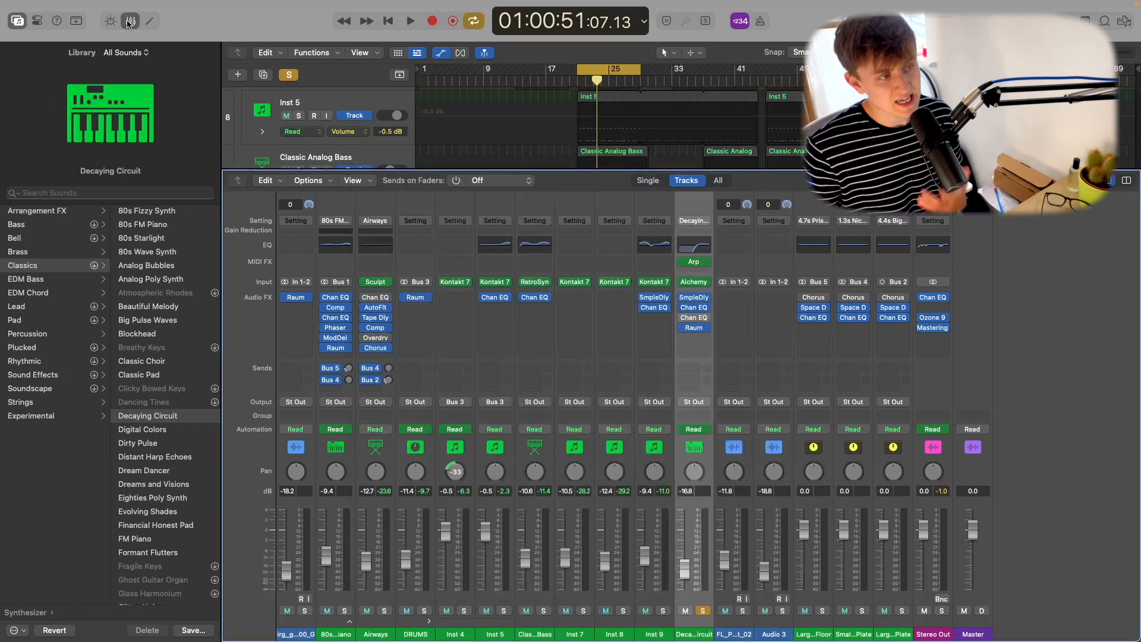
click(130, 22)
Play Decaying Circuit from the start of the cycle, adding Inst 5 through Inst 9 to the solo during playback
click(577, 82)
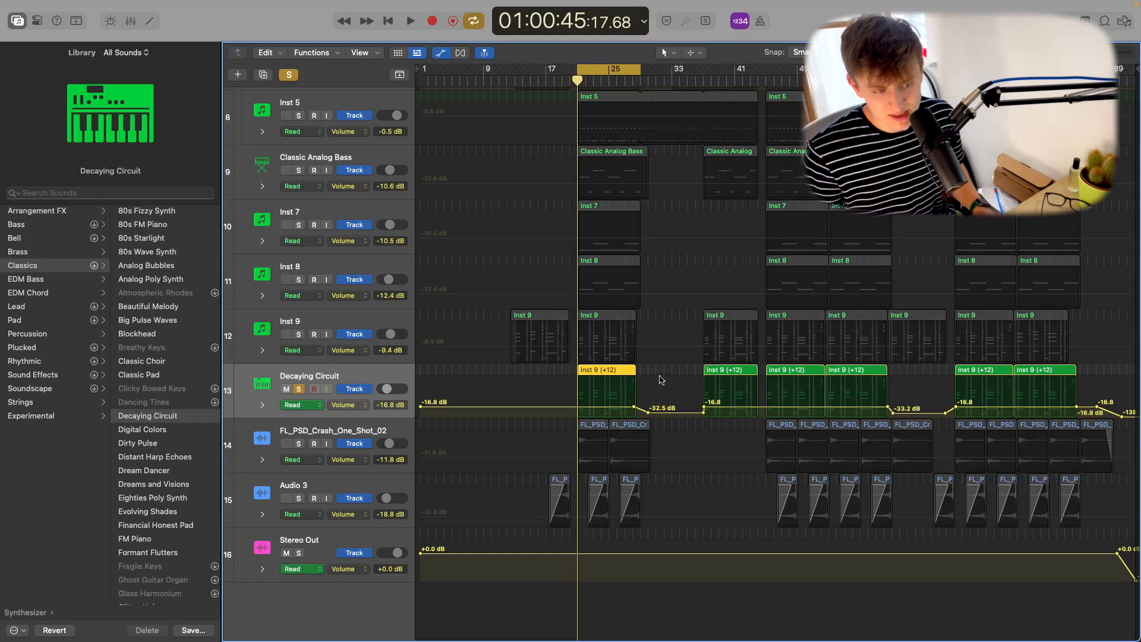
key(space)
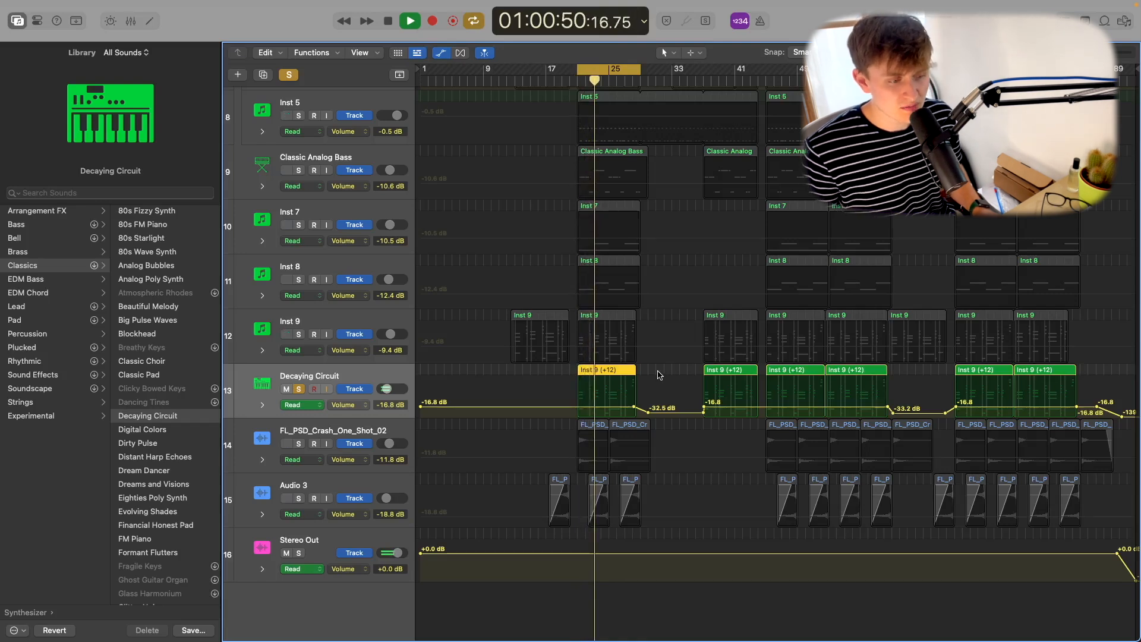
drag(298, 334, 294, 131)
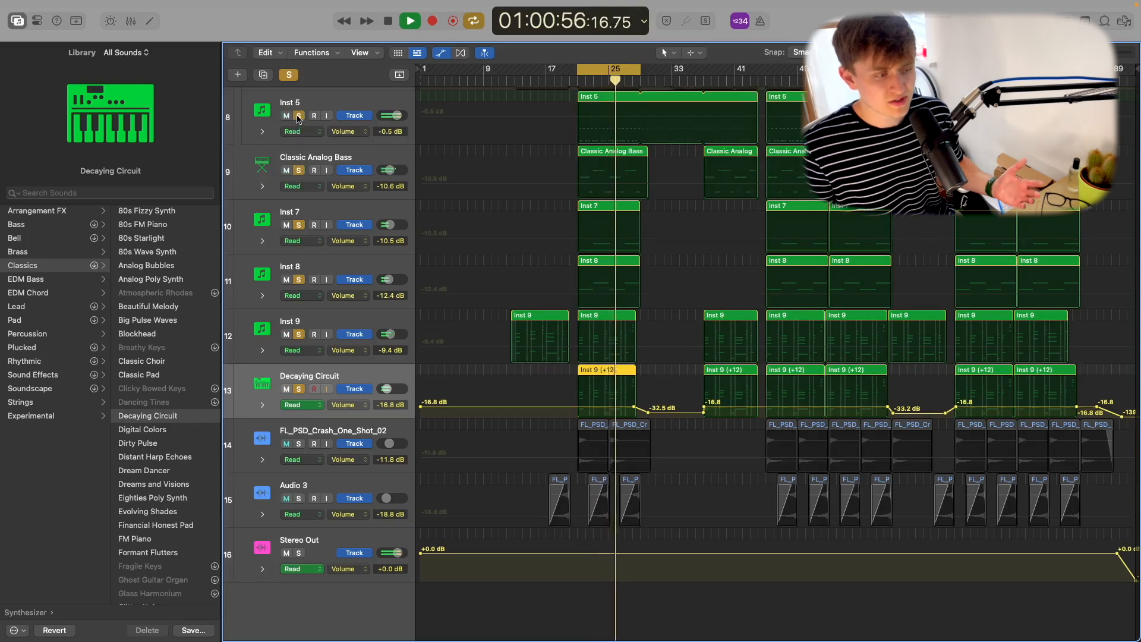
Remove the current solos, stop playback, and solo the FL_PSD_Crash_One_Shot_02 and Audio 3 tracks instead
drag(299, 117, 298, 389)
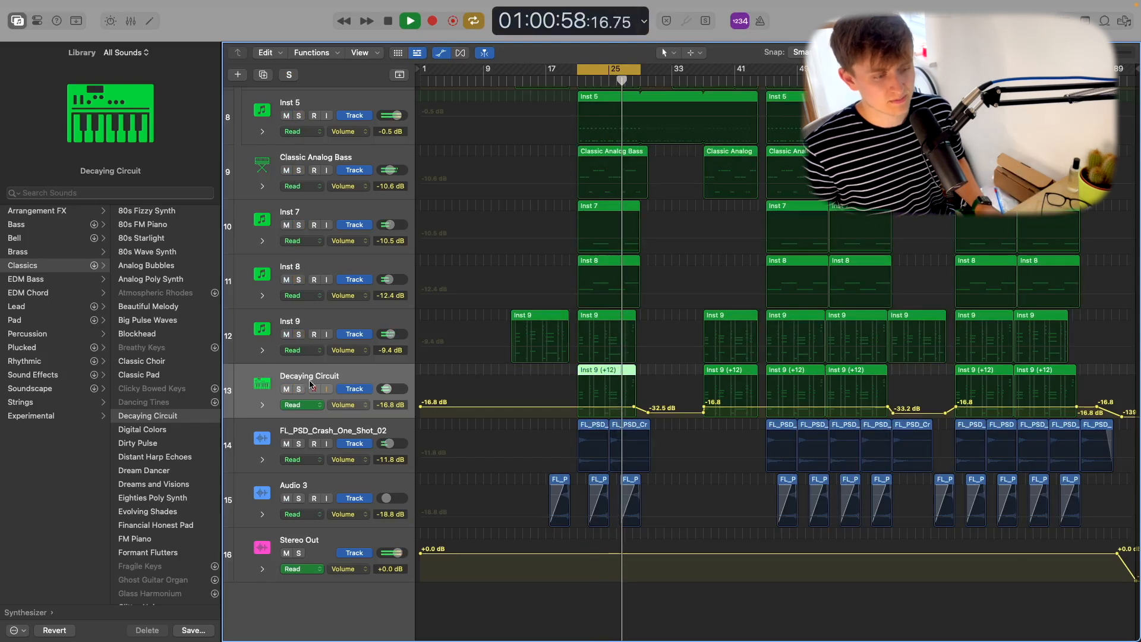
key(space)
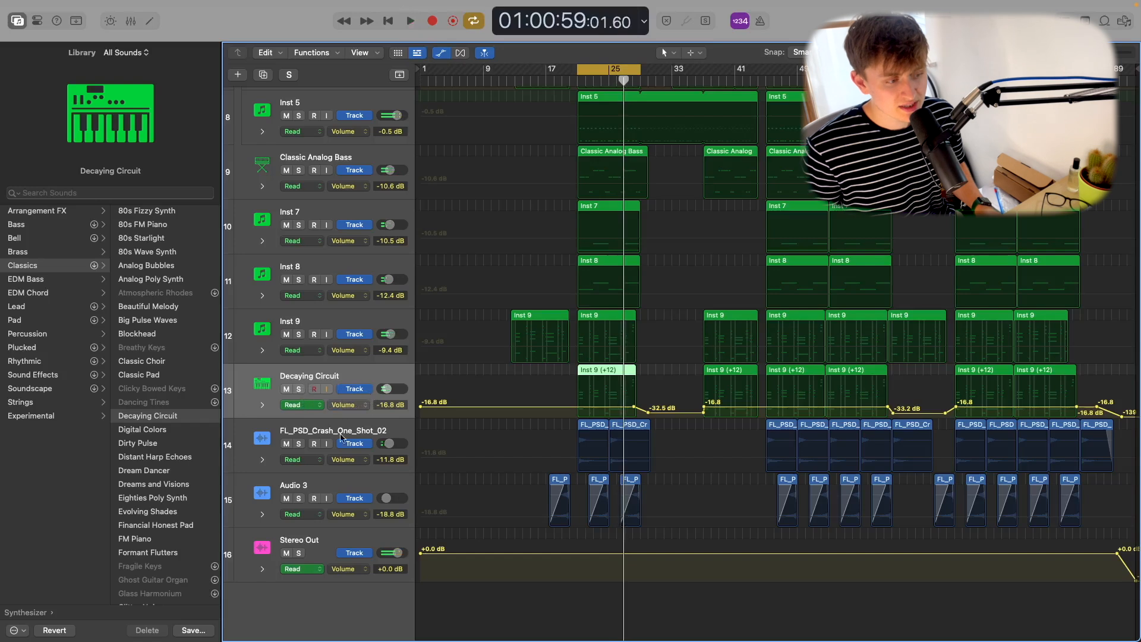
drag(301, 445, 298, 494)
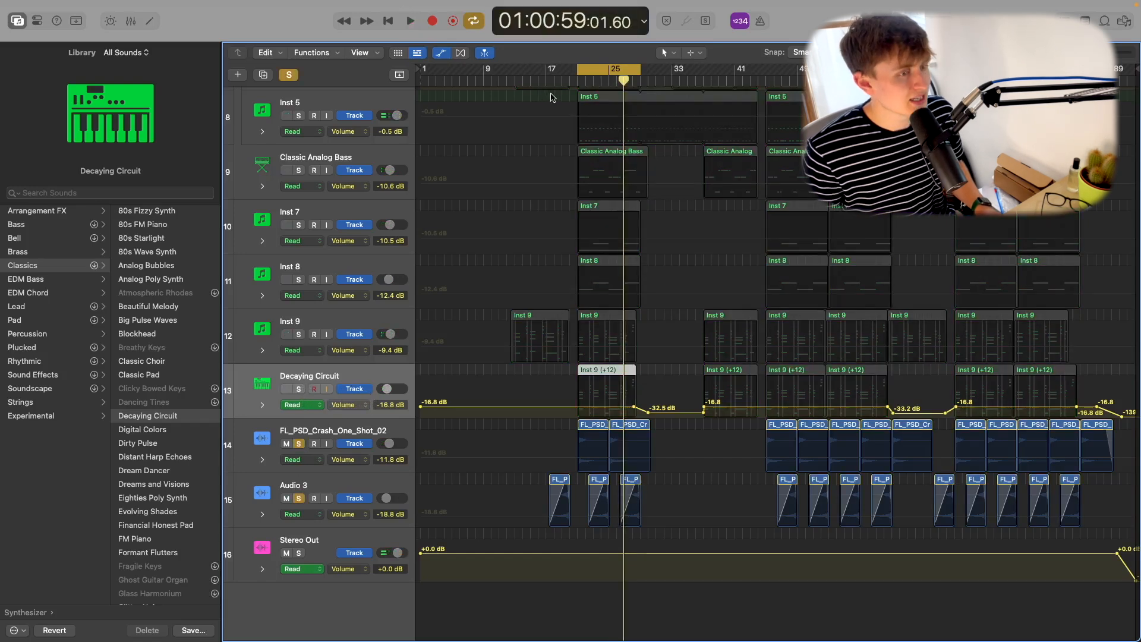
Turn off the cycle and play the soloed crash and Audio 3 tracks leading into and from bar 21
click(572, 77)
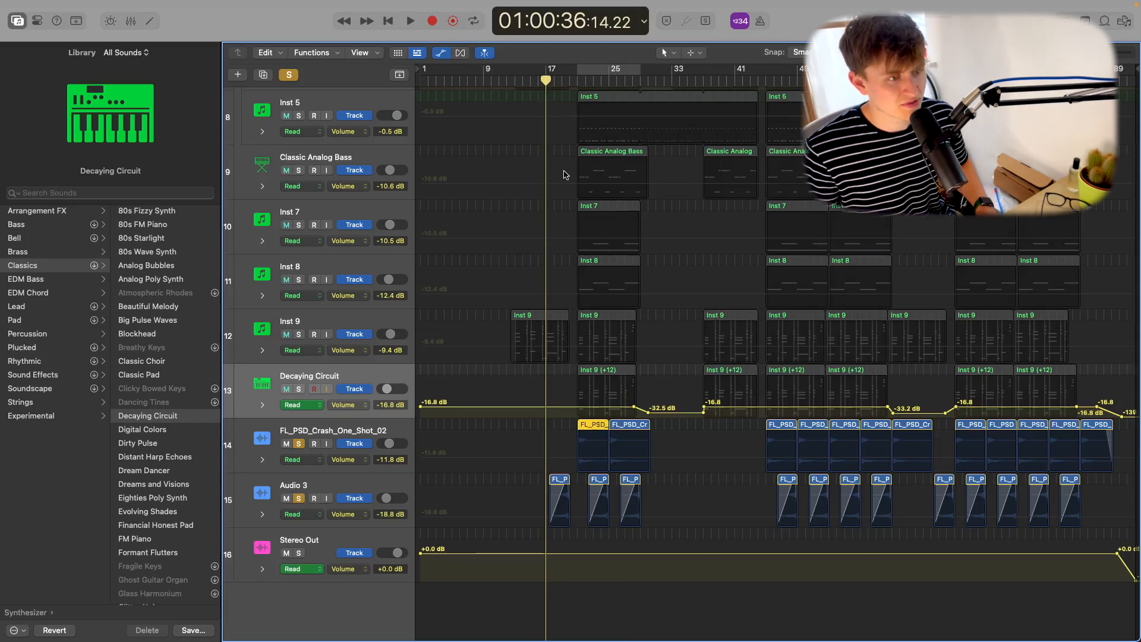
click(577, 81)
key(space)
key(space)
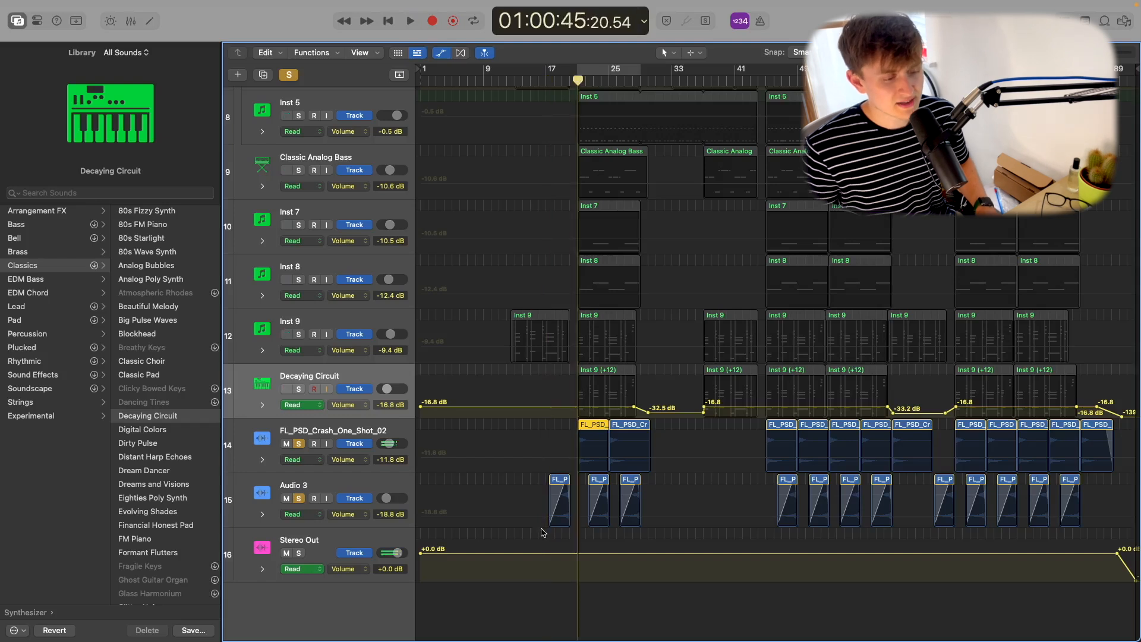
click(559, 82)
key(space)
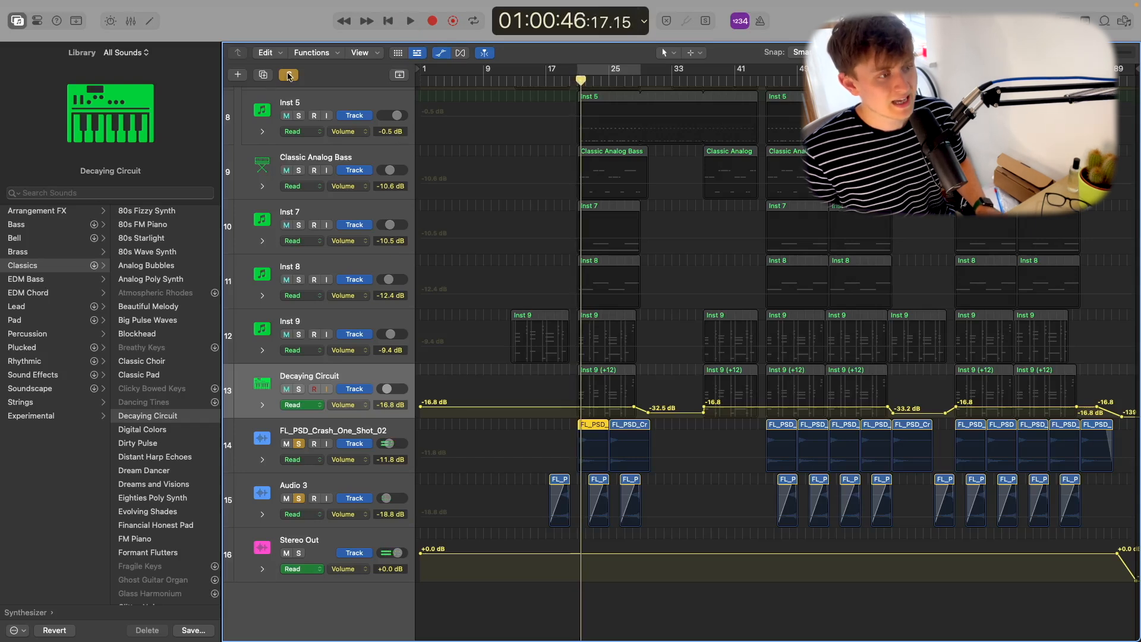
Clear all track solos and start playing the full arrangement from the beginning of the song
click(289, 75)
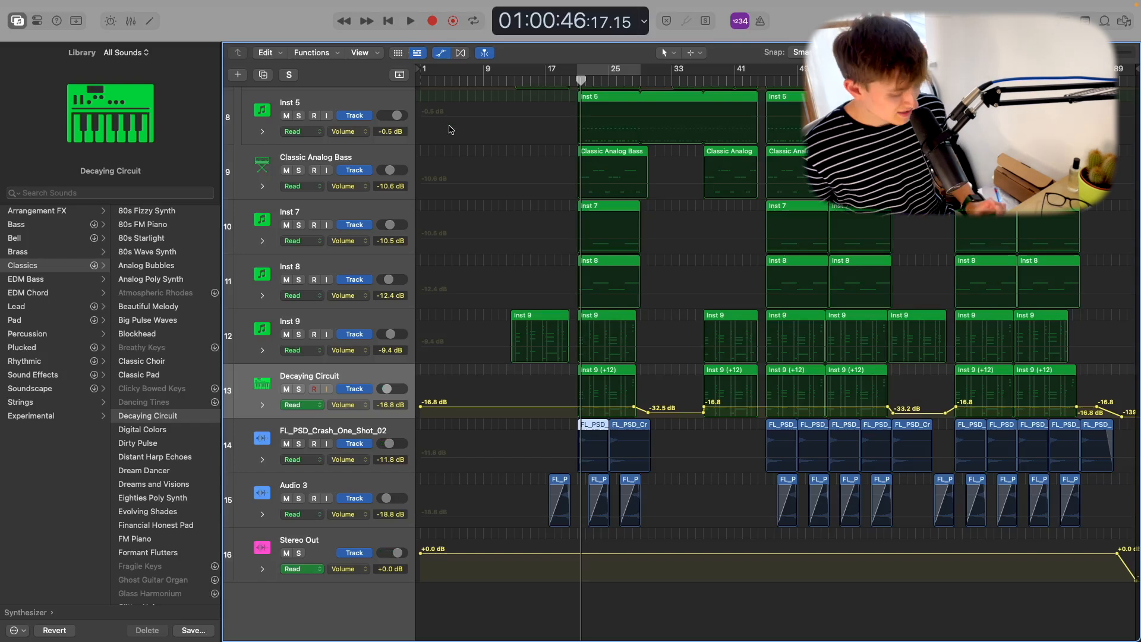
key(Return)
key(super+Right)
key(super+Right)
key(super+Right)
key(super+Right)
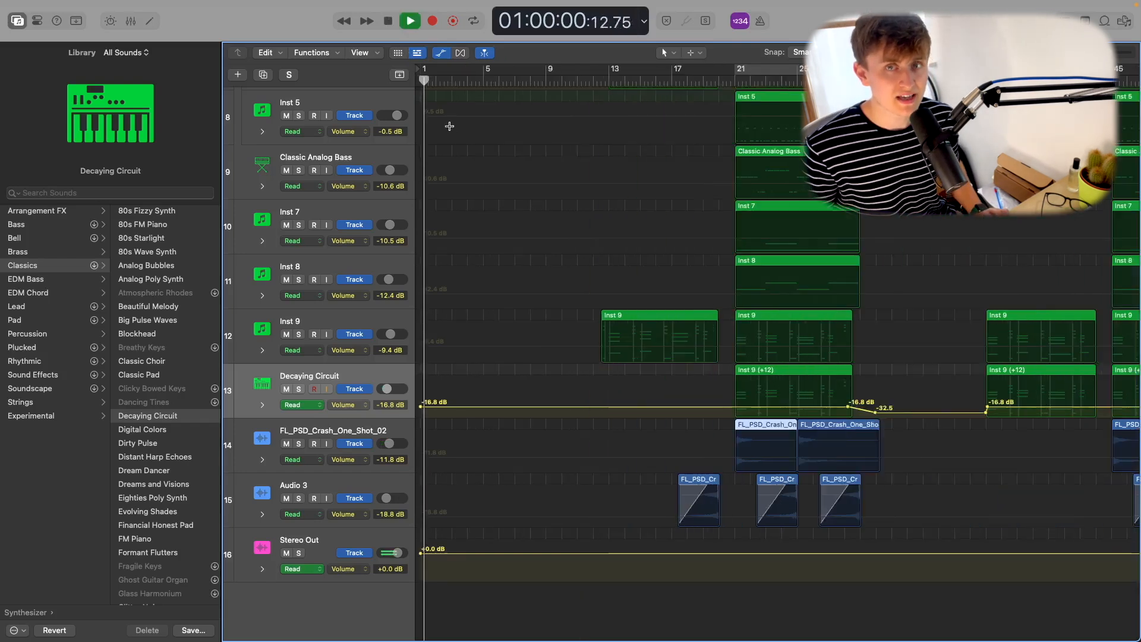
Play the full mix of all tracks from just before bar 21 and stop playback at about bar 29
key(super+Up)
key(super+Up)
key(super+Up)
key(super+Up)
key(super+Left)
key(super+Left)
key(super+Left)
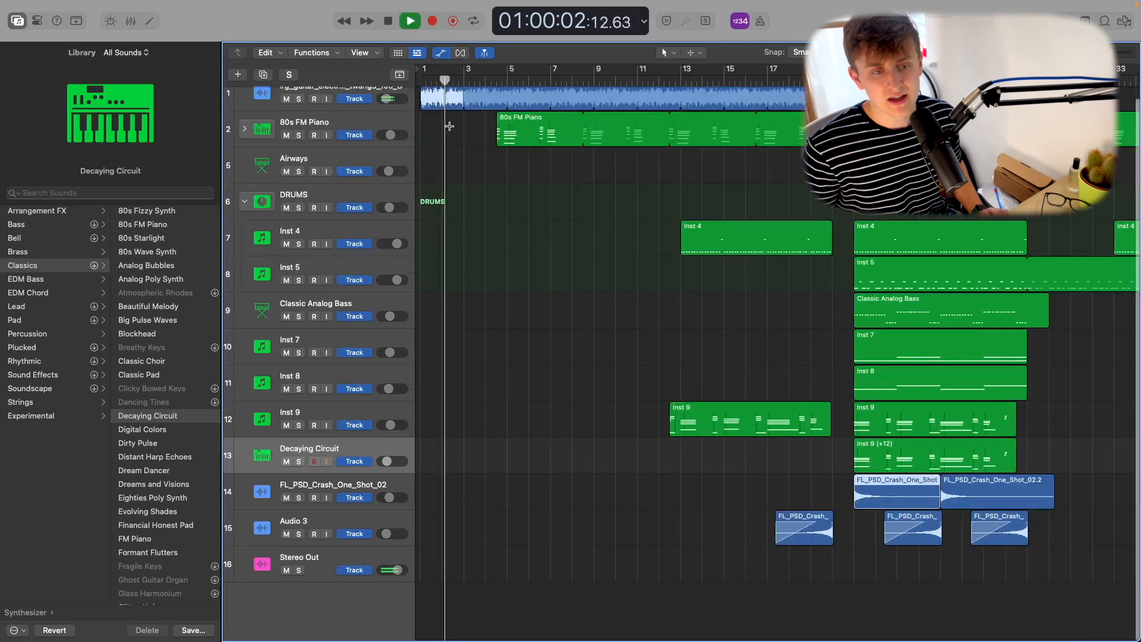
click(626, 82)
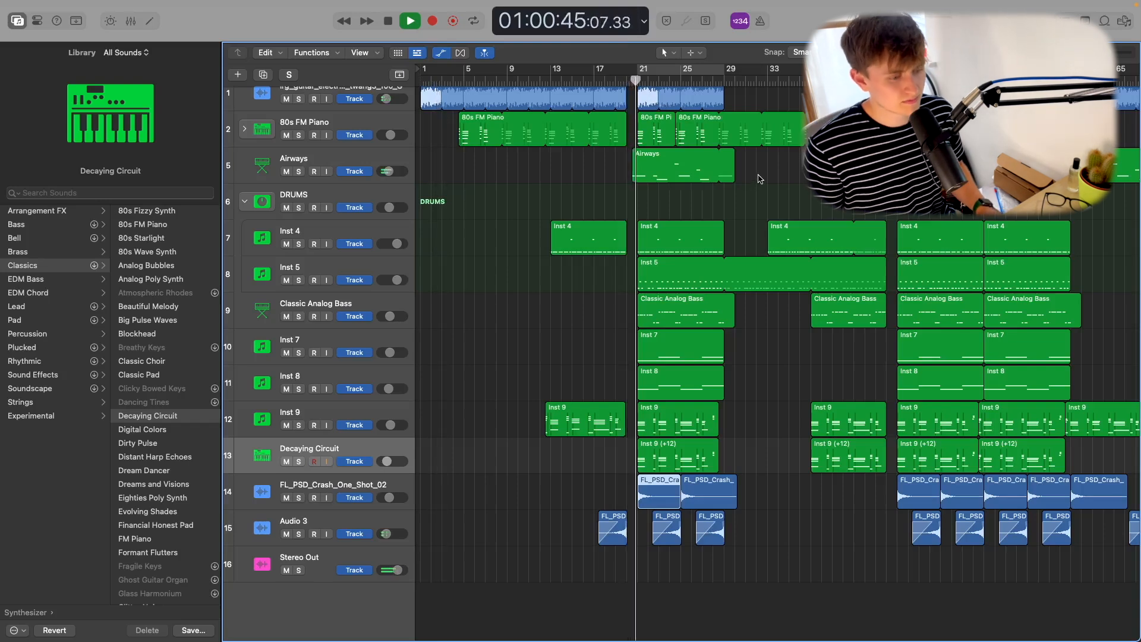
scroll(760, 178, up, 1)
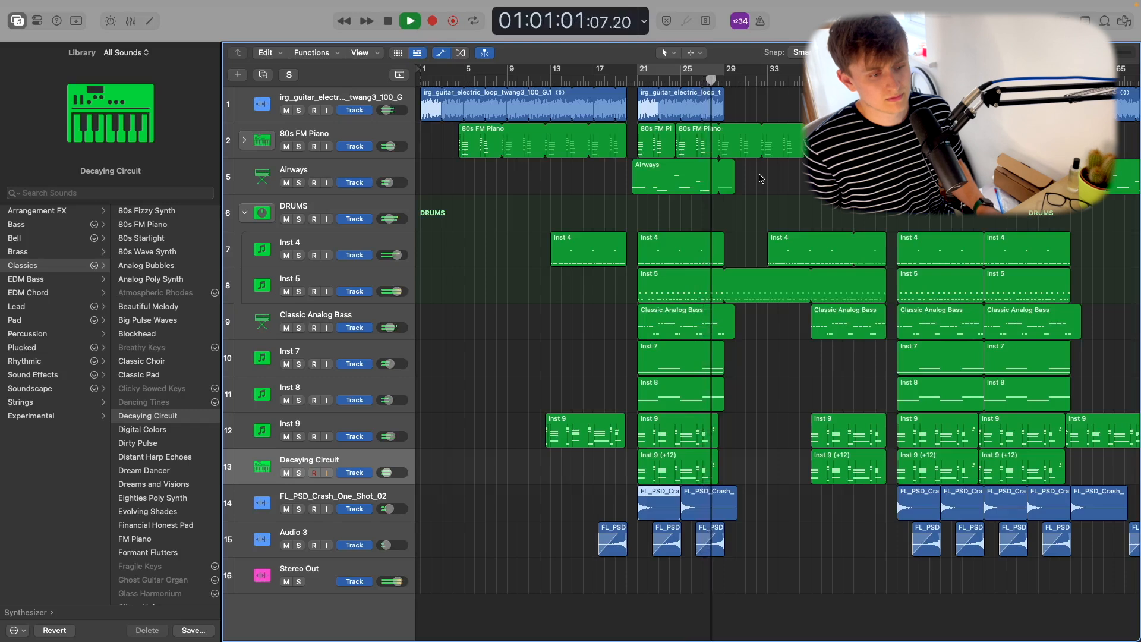
key(space)
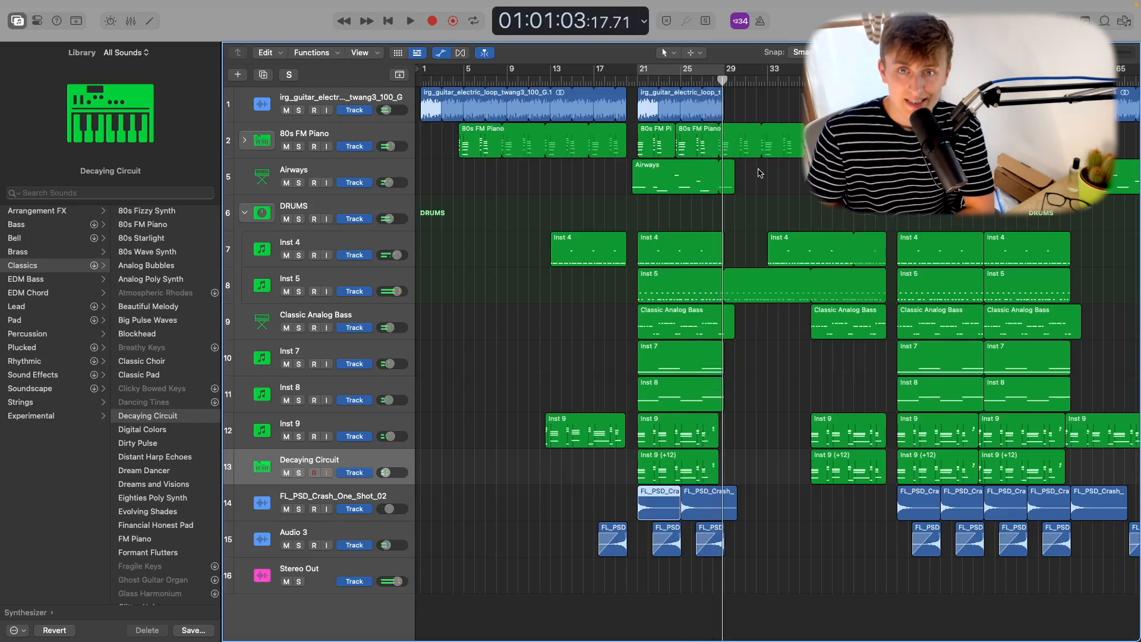